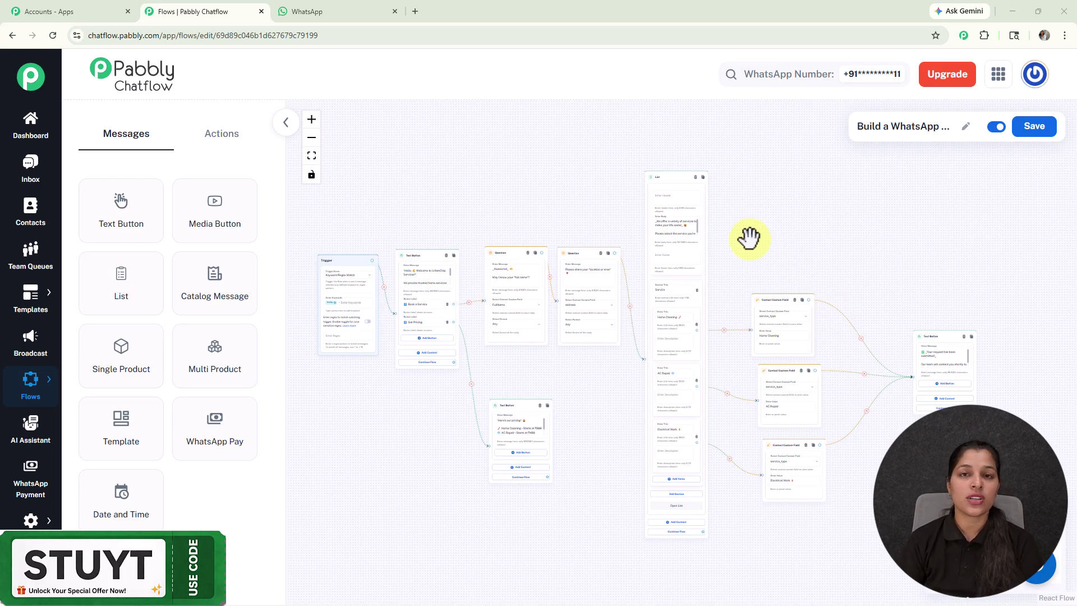
Step: Switch to WhatsApp and send the message "Hello" to the My Test Number chat
{"action": "left_click", "coordinate": [321, 12]}
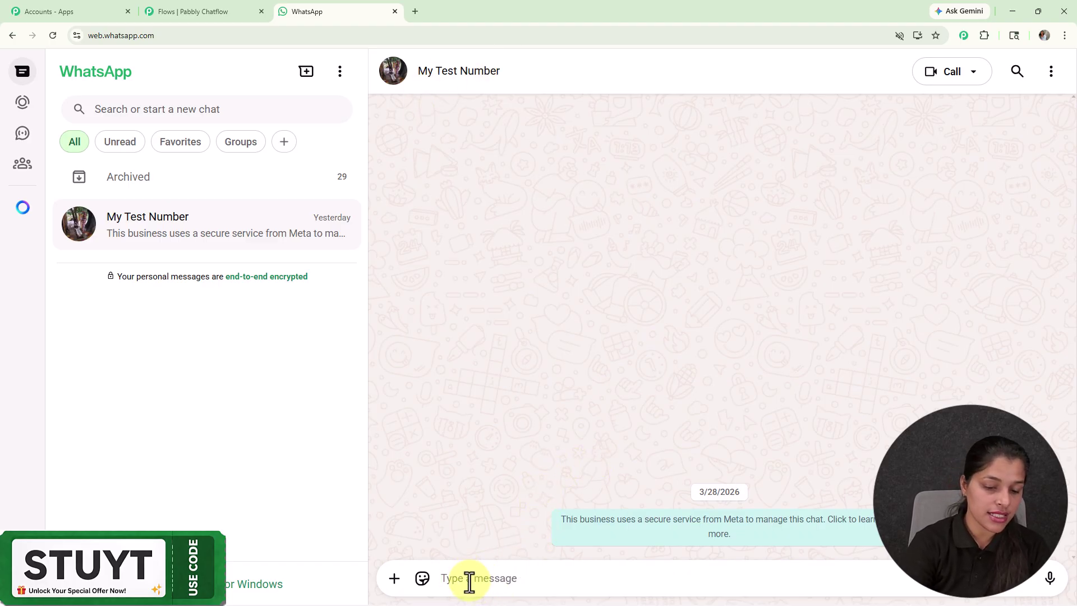
{"action": "type", "text": "Hekk"}
{"action": "key", "text": "BackSpace"}
{"action": "key", "text": "BackSpace"}
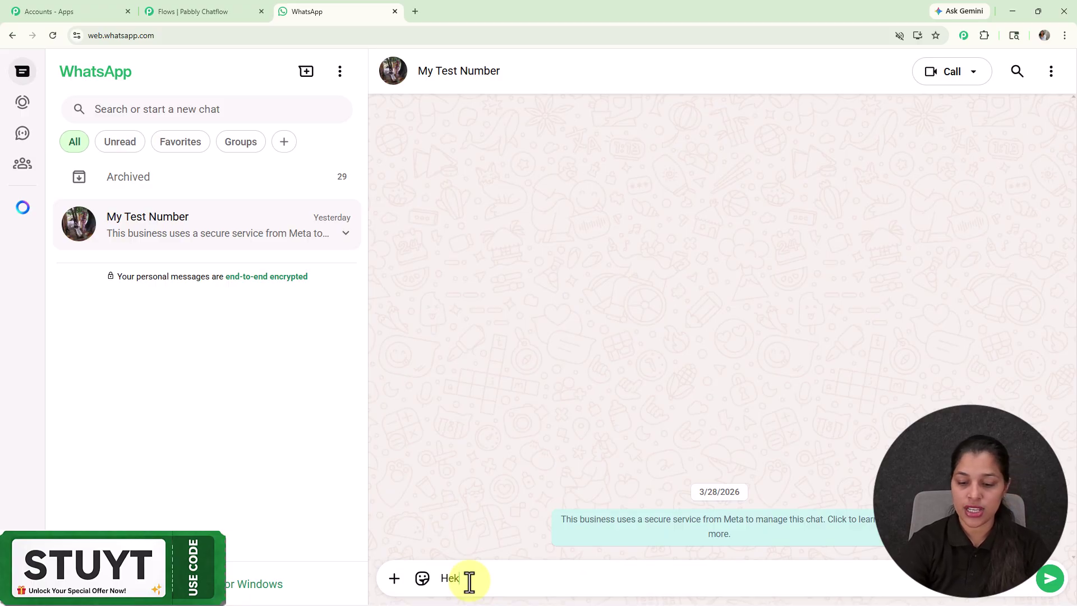
{"action": "type", "text": "llo"}
{"action": "key", "text": "Return"}
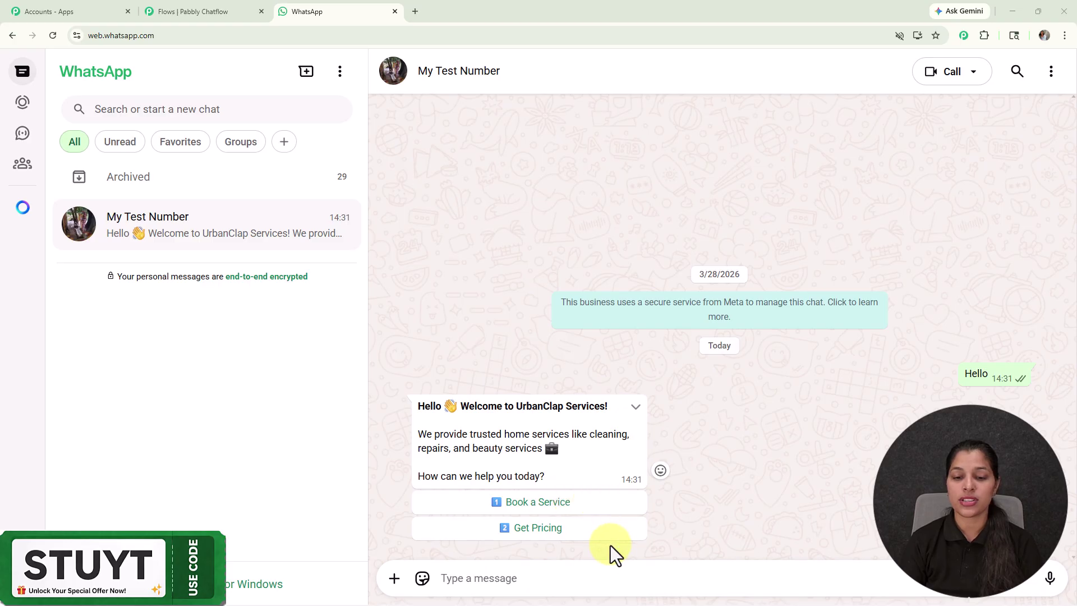
Step: Choose Book a Service in the welcome message and reply with the customer's full name
{"action": "left_click", "coordinate": [556, 502]}
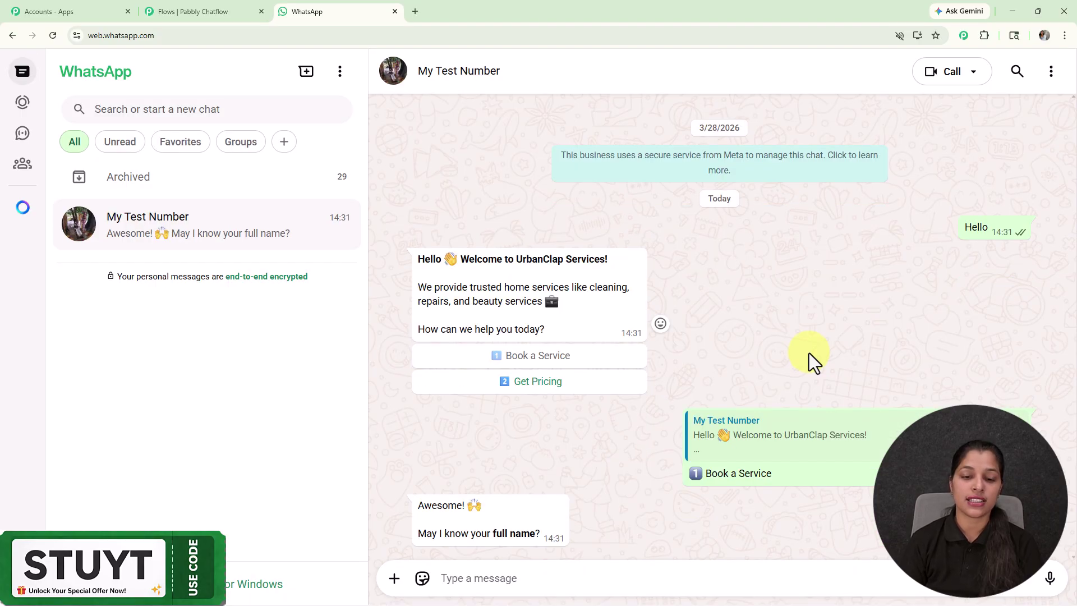
{"action": "left_click", "coordinate": [609, 577]}
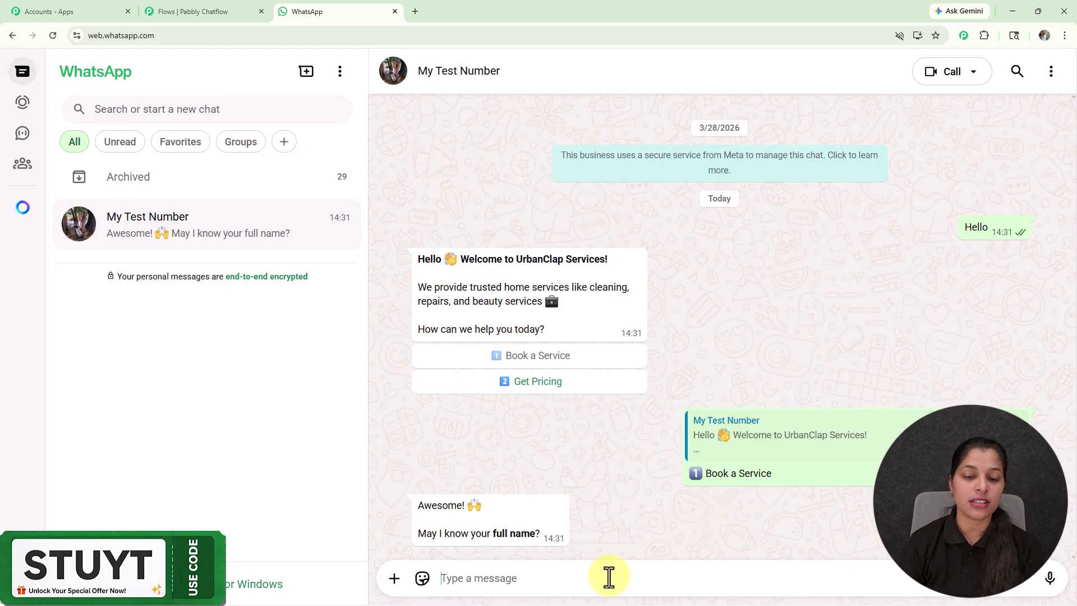
{"action": "type", "text": "Den"}
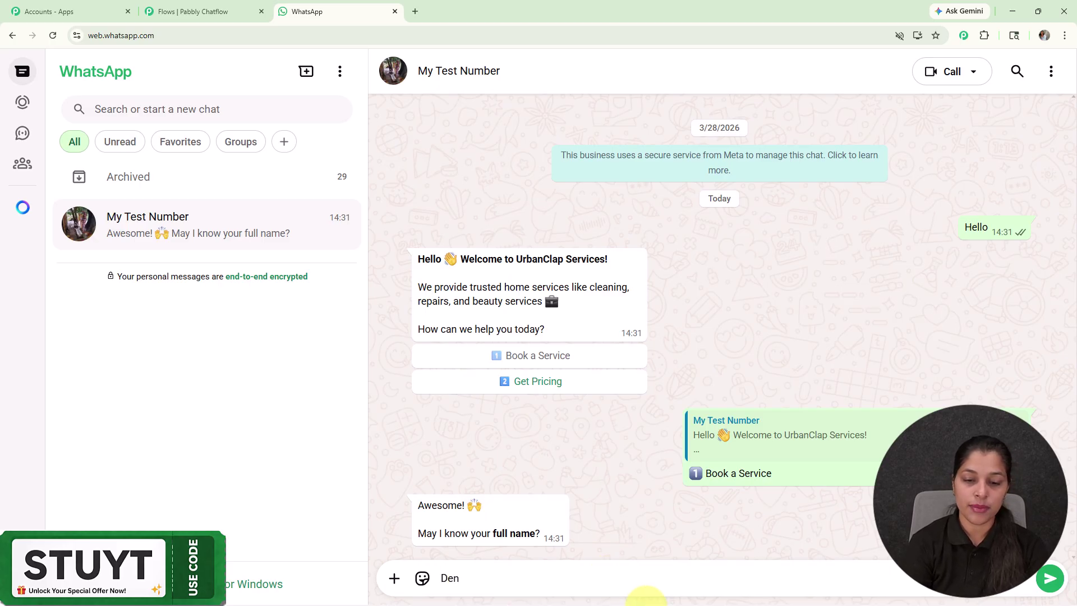
{"action": "key", "text": "BackSpace"}
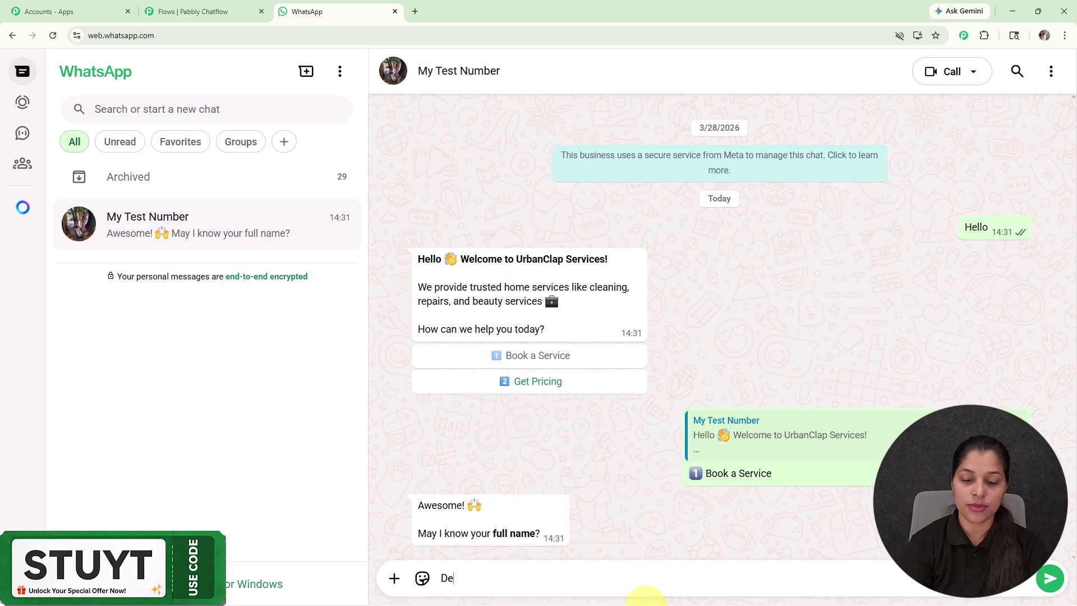
{"action": "type", "text": "mo User"}
{"action": "key", "text": "Return"}
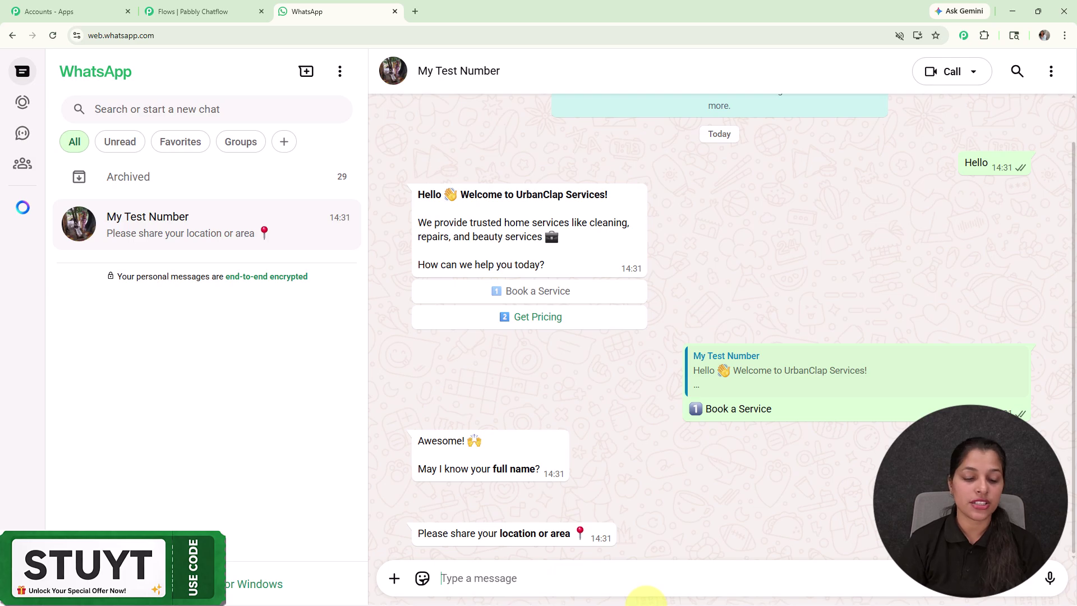
Step: Reply to the location question with the customer's address
{"action": "type", "text": "B"}
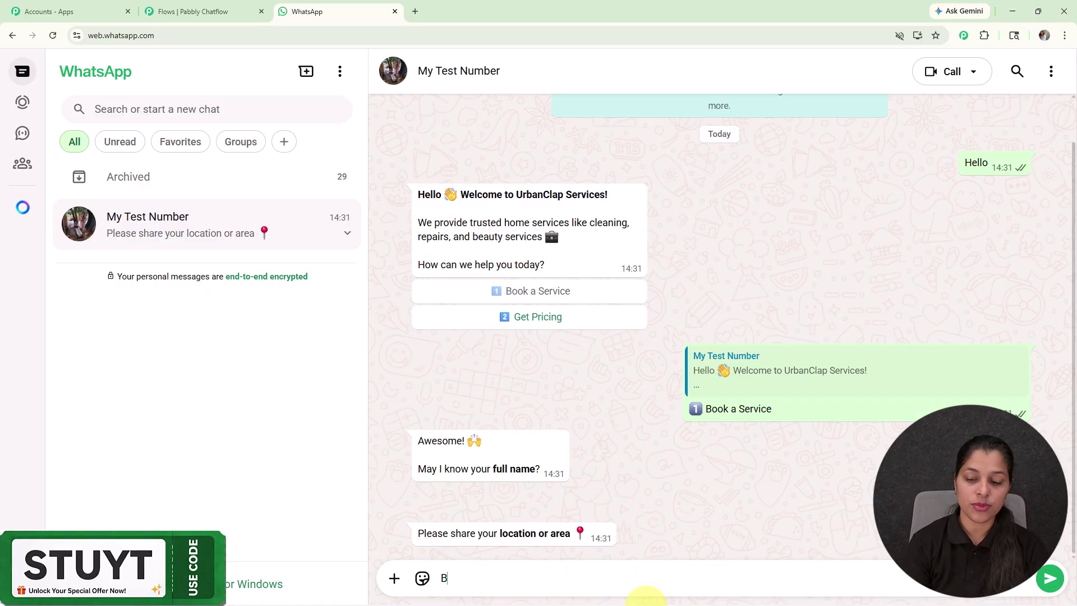
{"action": "key", "text": "BackSpace"}
{"action": "type", "text": "Abc Street, Bhopal"}
{"action": "key", "text": "Return"}
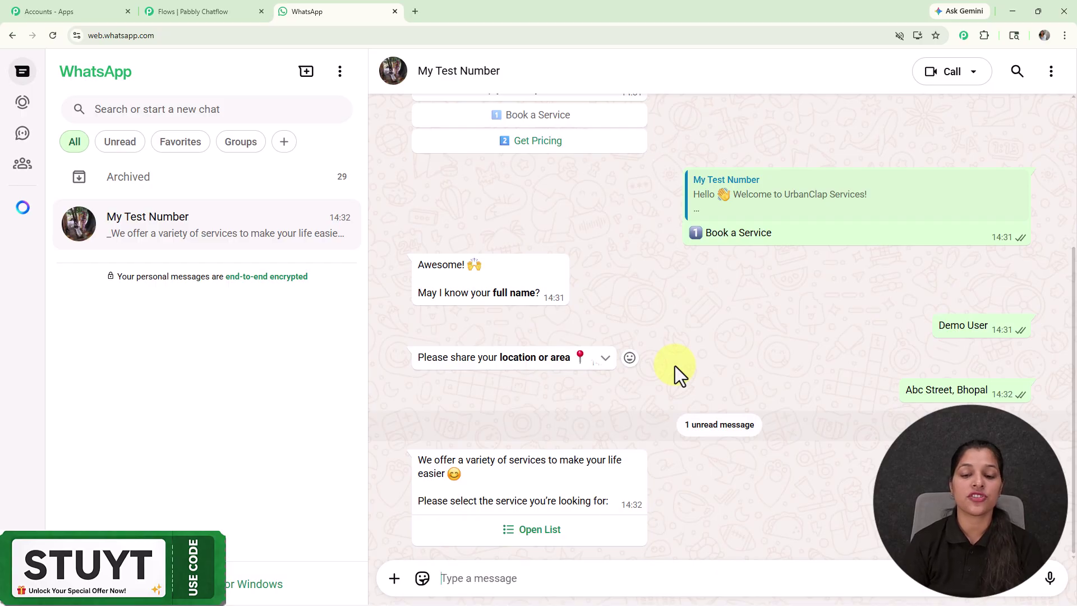
Step: Open the service list in the chat and send Home Cleaning as the requested service
{"action": "left_click", "coordinate": [532, 535]}
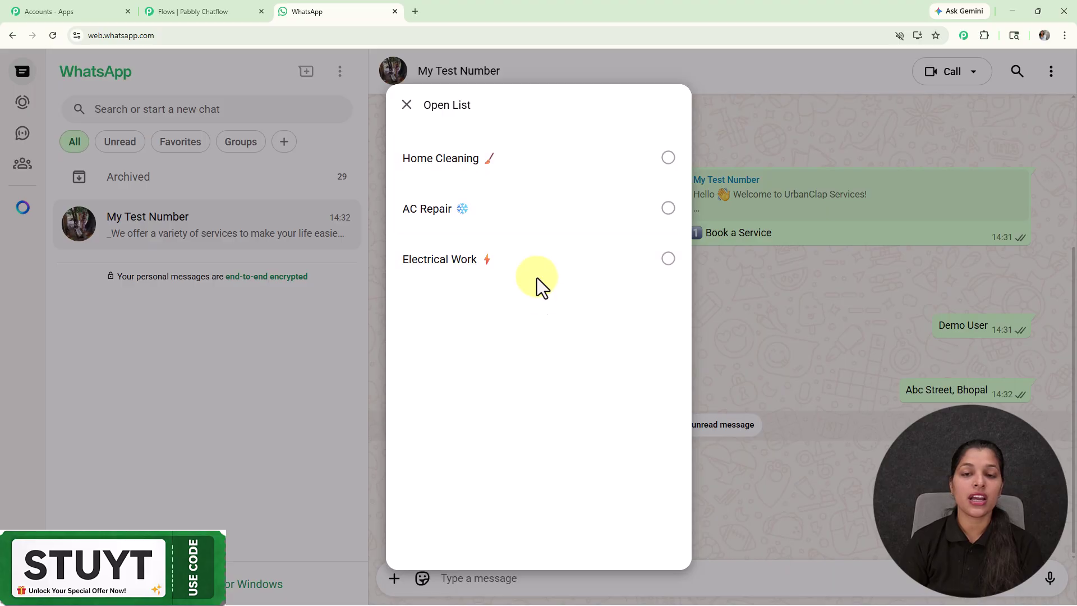
{"action": "left_click", "coordinate": [548, 174]}
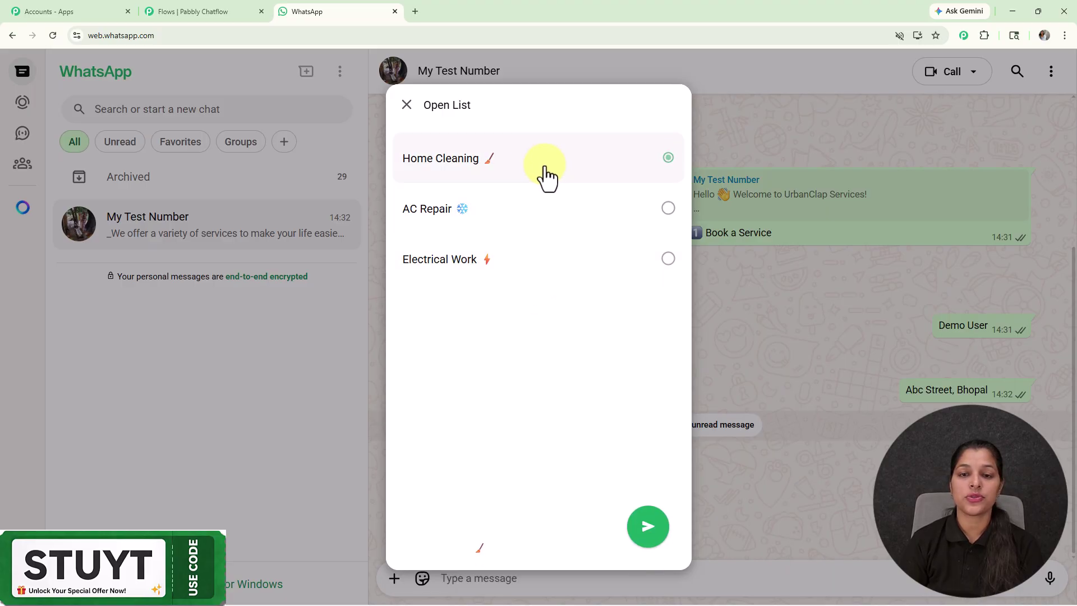
{"action": "left_click", "coordinate": [648, 527]}
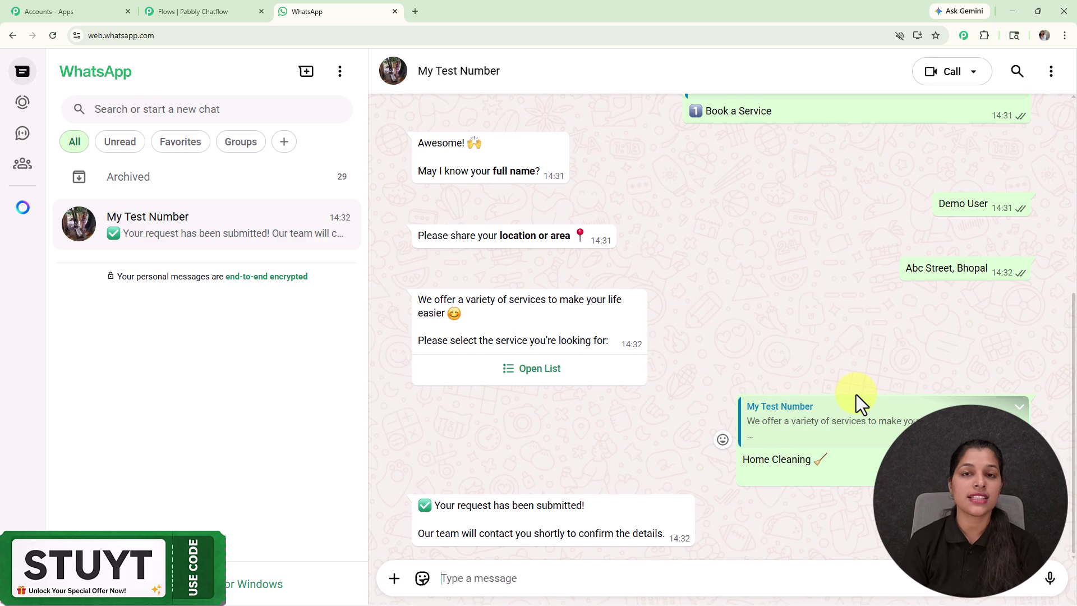
Step: Choose Get Pricing in the earlier welcome message and review the chatbot conversation
{"action": "scroll", "coordinate": [856, 395], "scroll_direction": "up", "scroll_amount": 4}
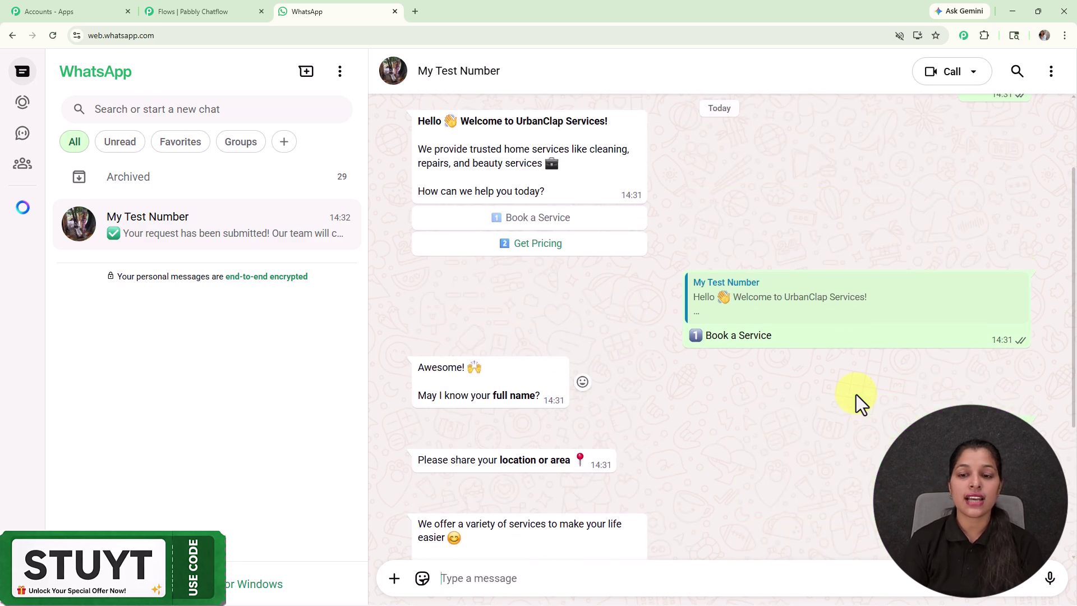
{"action": "left_click", "coordinate": [769, 311]}
{"action": "scroll", "coordinate": [718, 319], "scroll_direction": "down", "scroll_amount": 2}
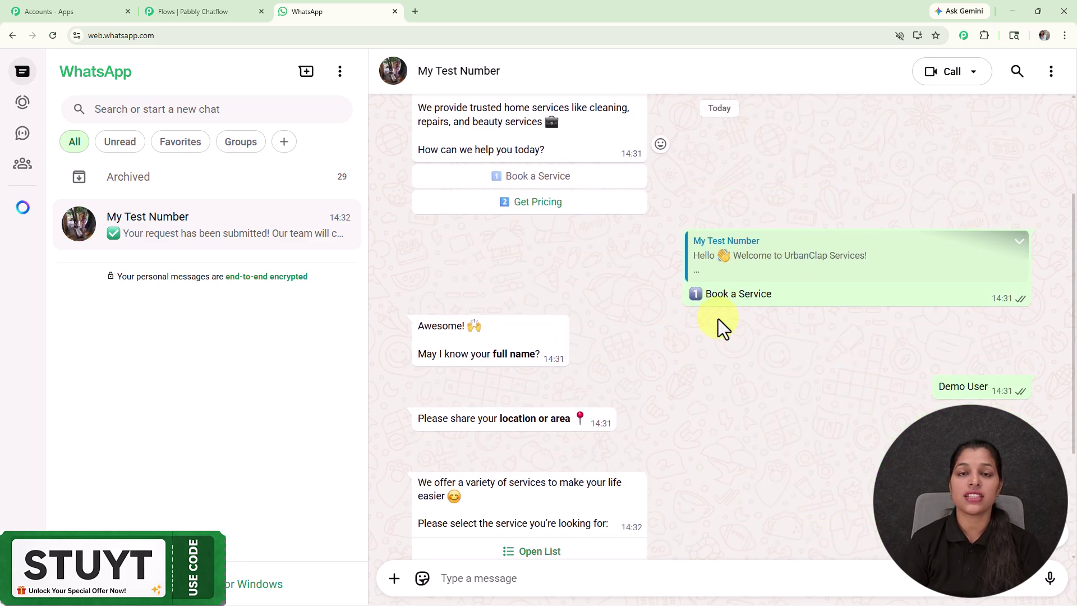
{"action": "left_click", "coordinate": [536, 203]}
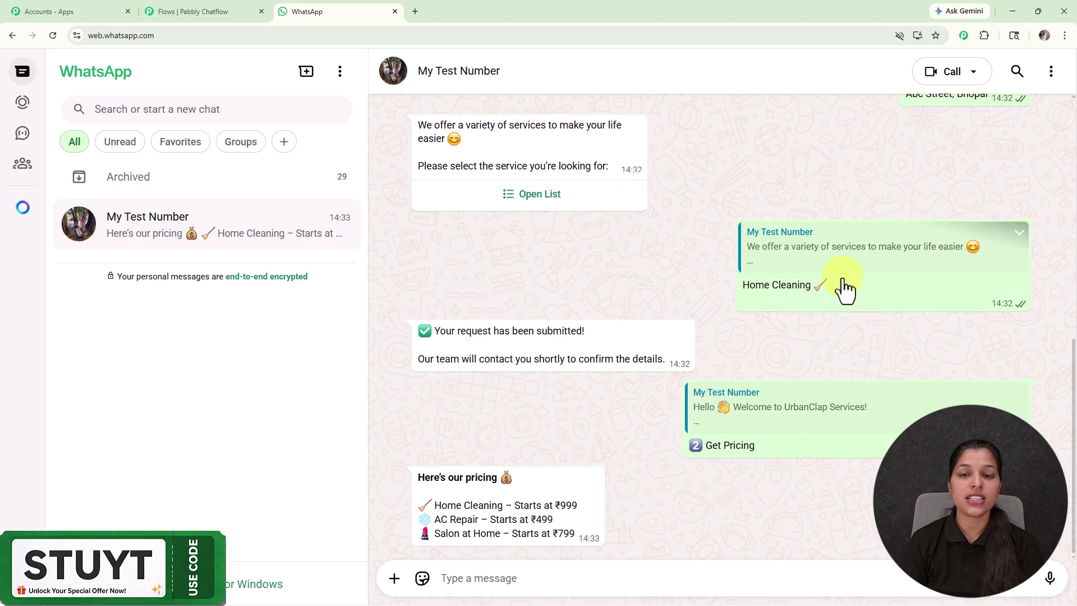
{"action": "scroll", "coordinate": [582, 281], "scroll_direction": "up", "scroll_amount": 5}
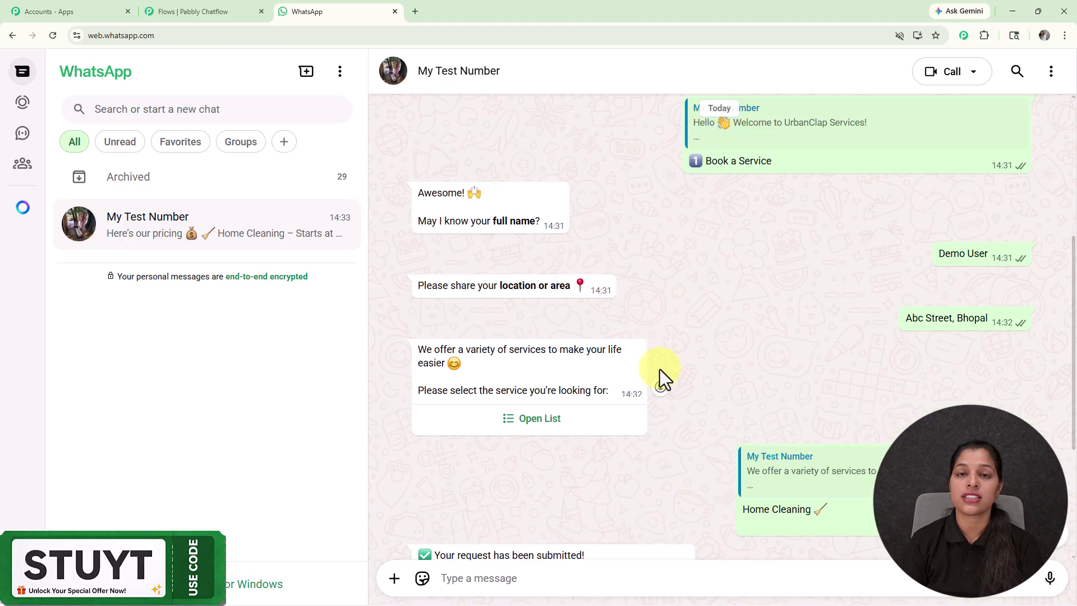
{"action": "scroll", "coordinate": [660, 369], "scroll_direction": "down", "scroll_amount": 5}
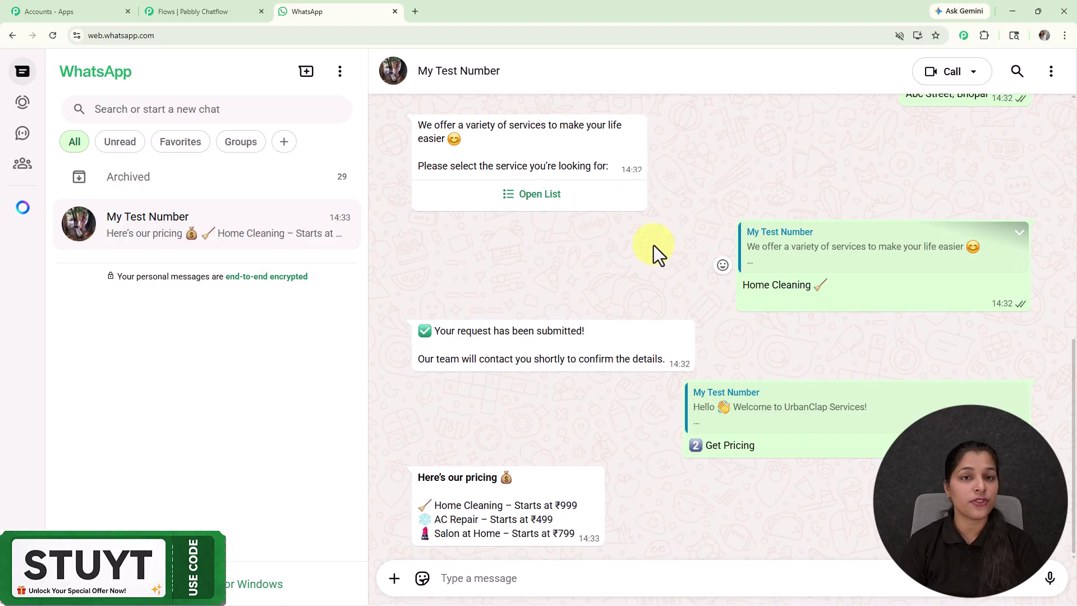
Step: Open the Pabbly Chatflow website at pabbly.com/chatflow in a new browser tab
{"action": "left_click", "coordinate": [197, 8]}
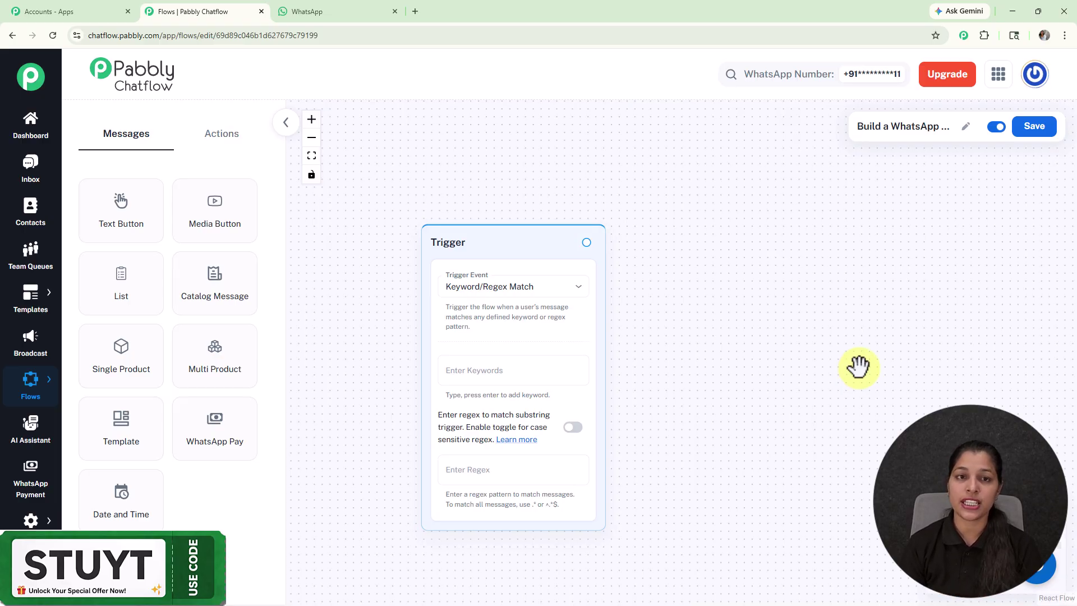
{"action": "left_click", "coordinate": [418, 10]}
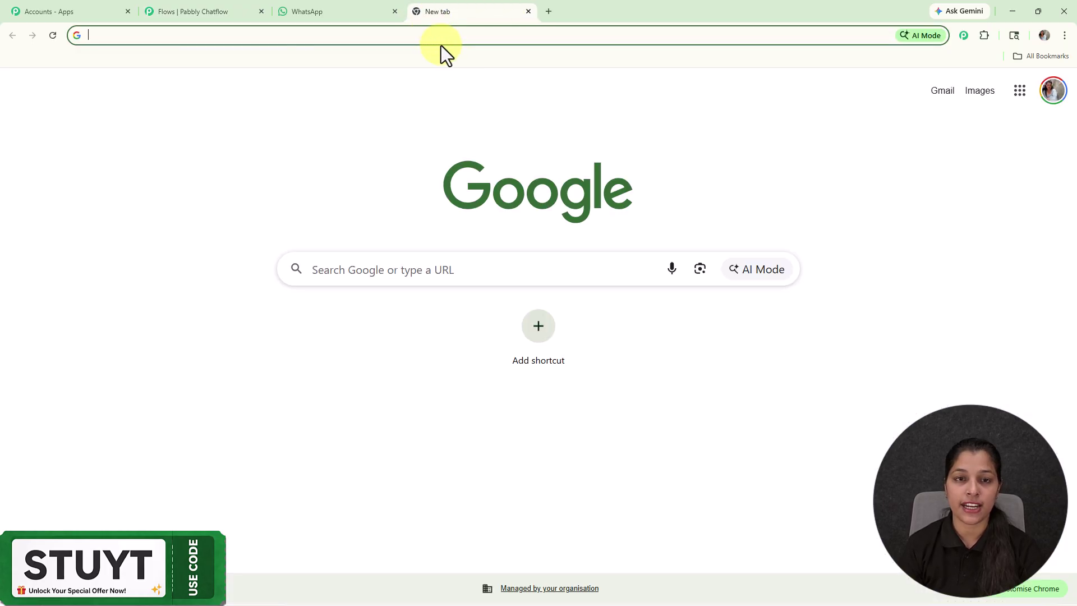
{"action": "type", "text": "pabbly.com/ch"}
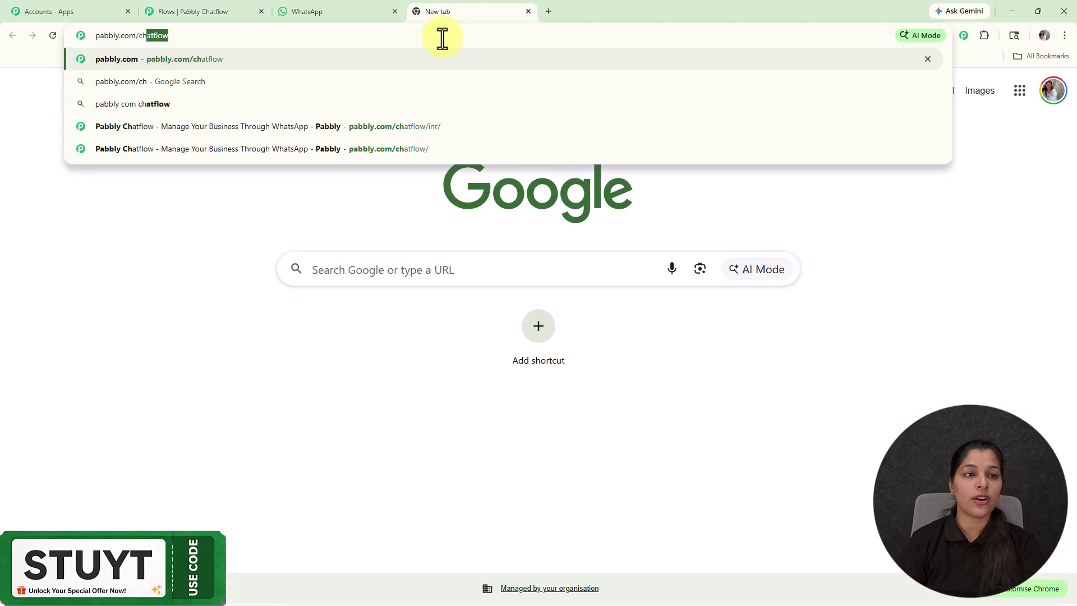
{"action": "key", "text": "Return"}
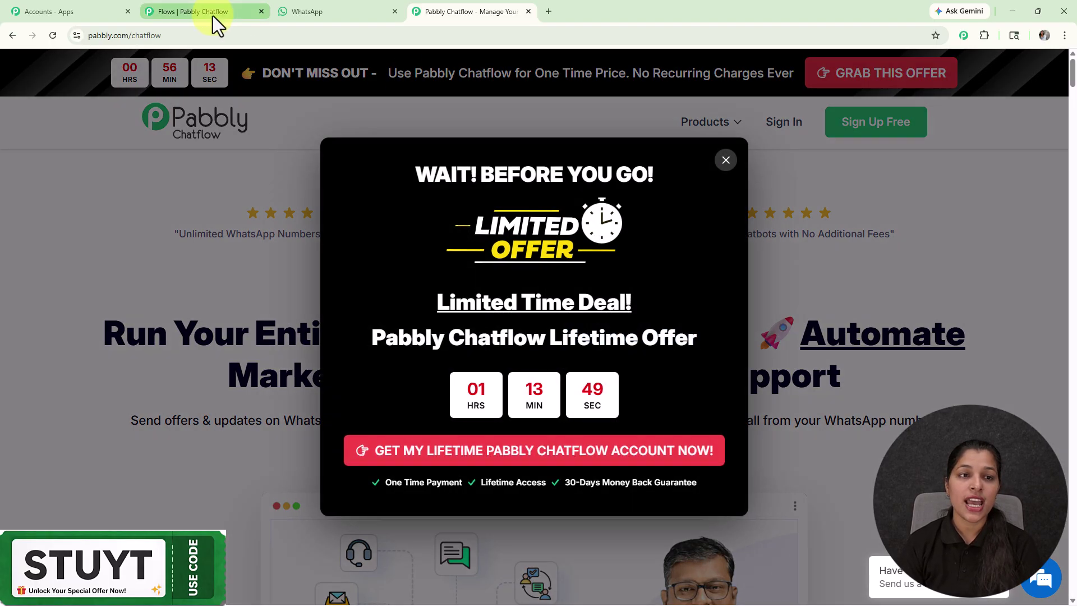
Step: Return to the Pabbly Chatflow flow editor and examine the trigger events available for the Trigger block
{"action": "left_click", "coordinate": [213, 14]}
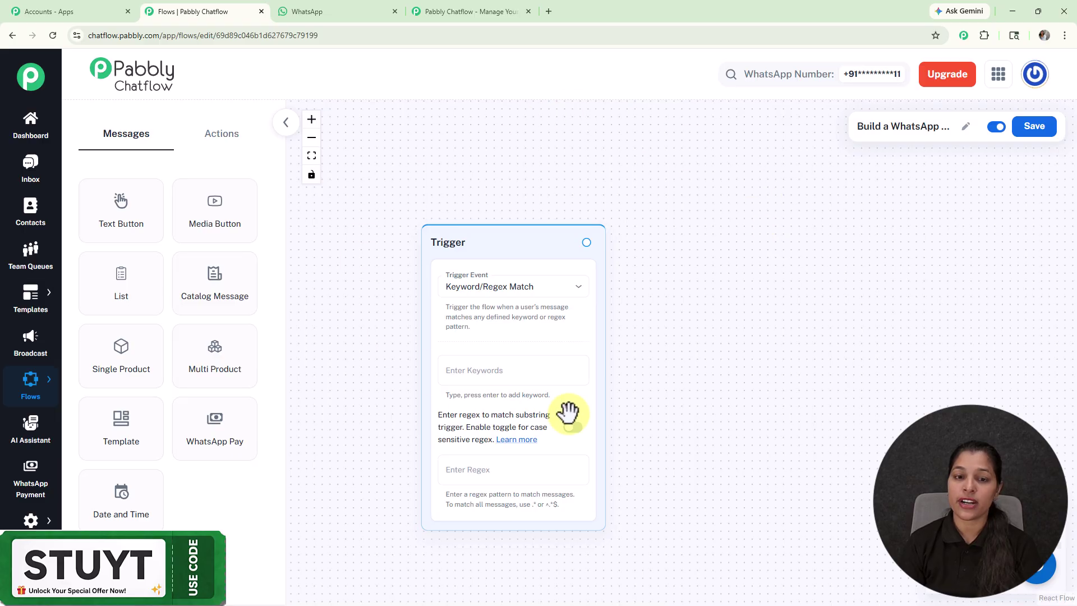
{"action": "mouse_move", "coordinate": [34, 394]}
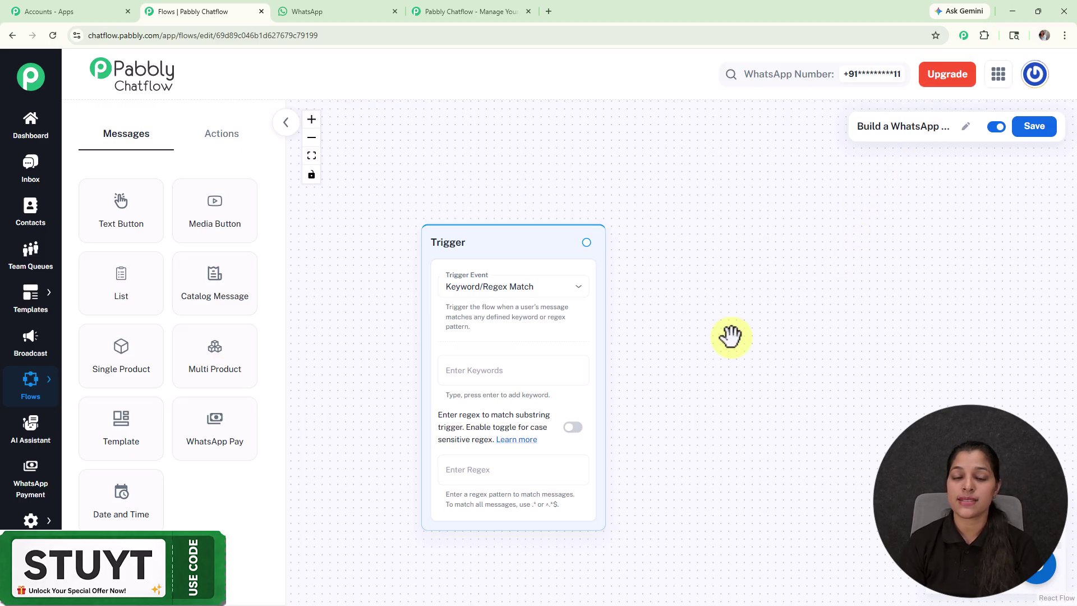
{"action": "scroll", "coordinate": [620, 343], "scroll_direction": "up", "scroll_amount": 1}
{"action": "left_click_drag", "start_coordinate": [644, 339], "coordinate": [706, 314]}
{"action": "left_click", "coordinate": [572, 347]}
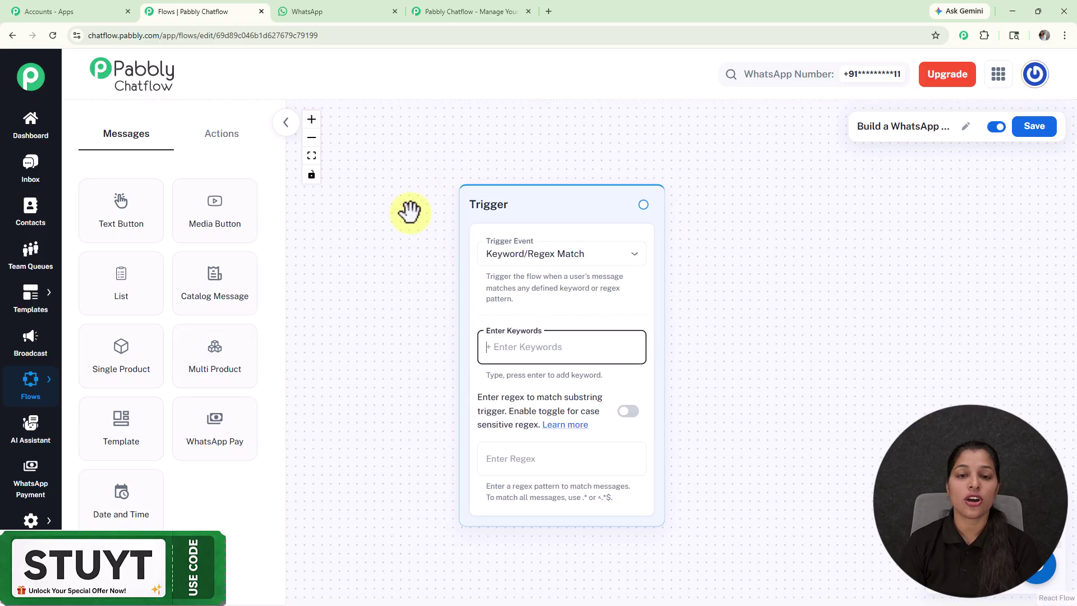
{"action": "left_click", "coordinate": [784, 276]}
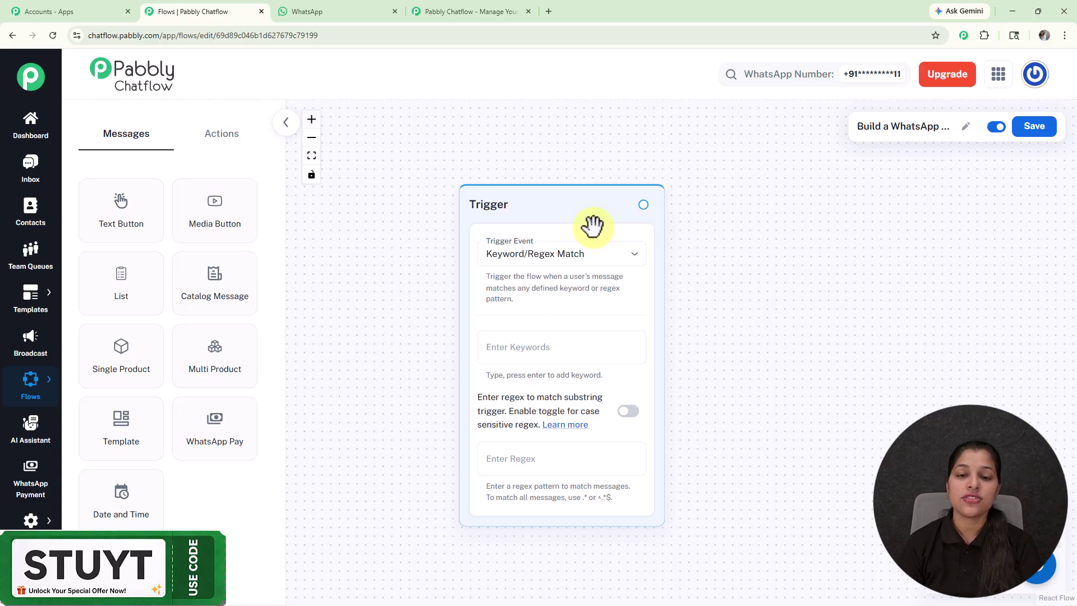
{"action": "left_click", "coordinate": [527, 258]}
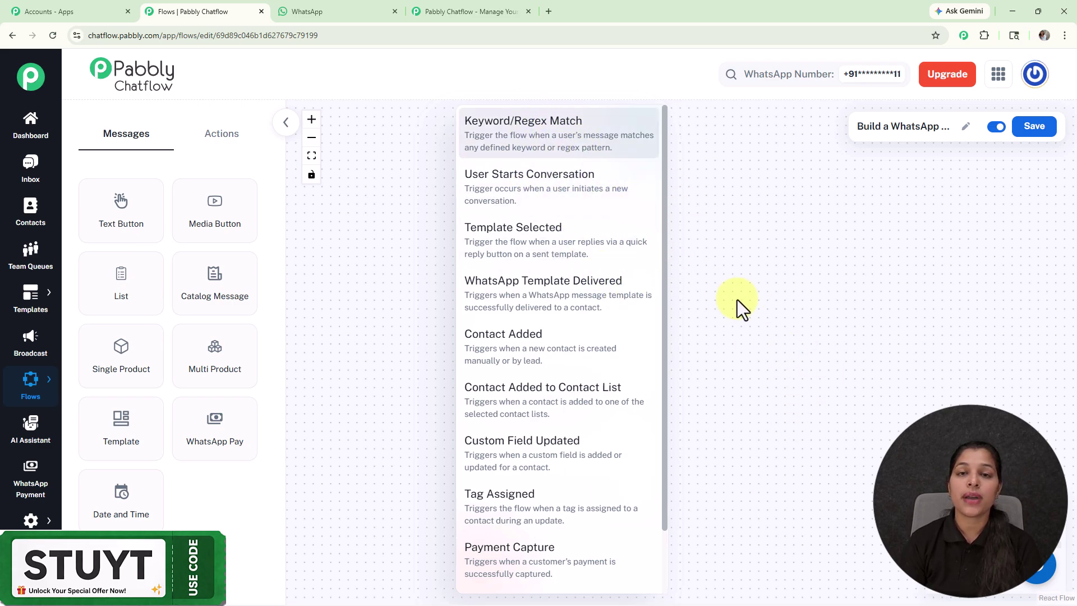
{"action": "left_click", "coordinate": [738, 335]}
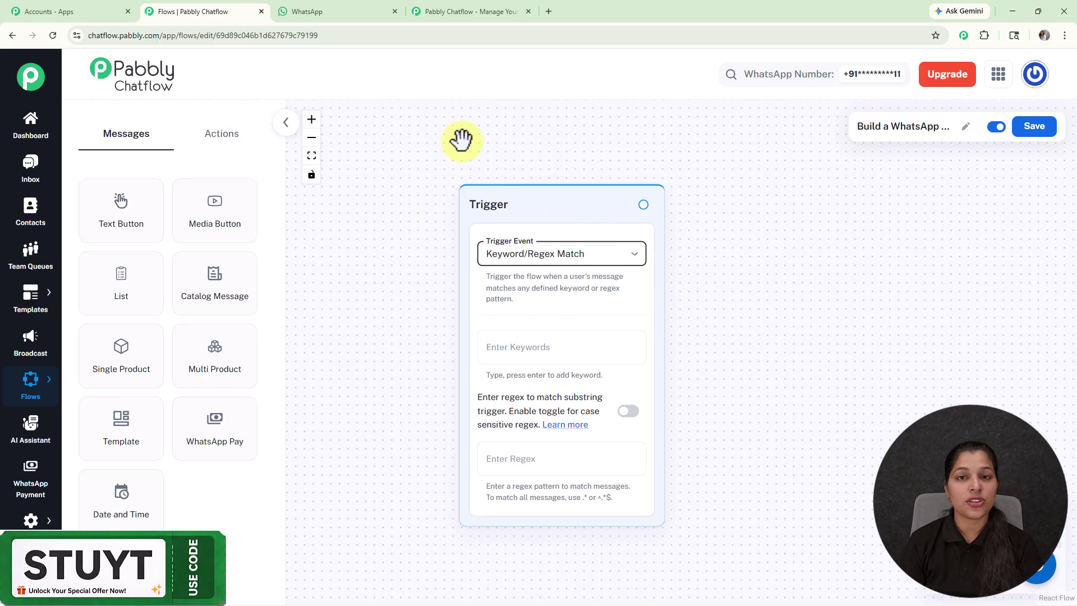
Step: Check the opening message in the WhatsApp chat and add Hello as a keyword in the flow's Trigger block
{"action": "left_click", "coordinate": [328, 3]}
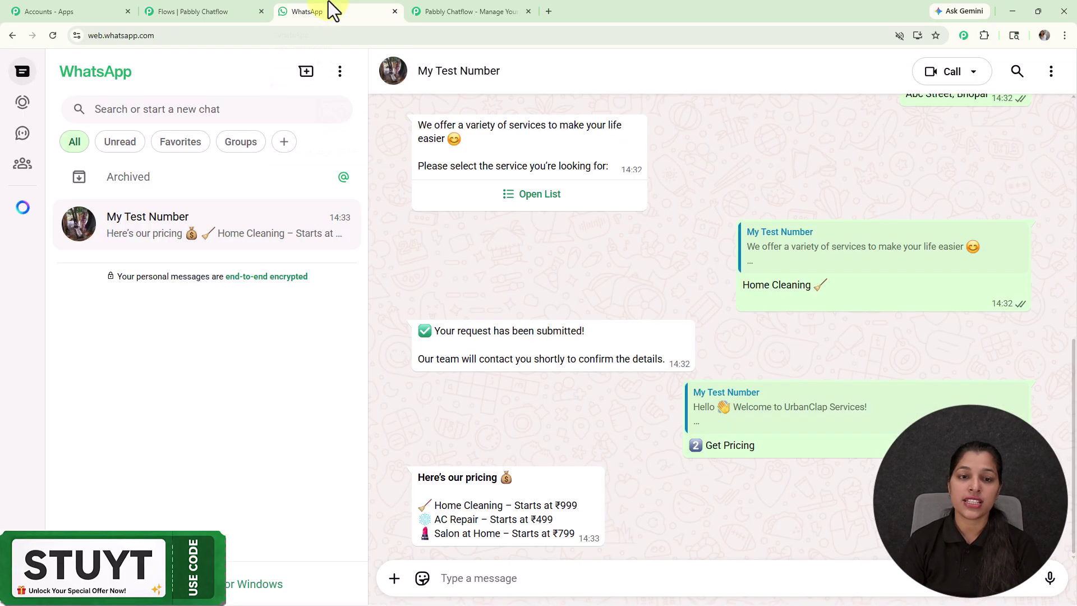
{"action": "scroll", "coordinate": [715, 371], "scroll_direction": "up", "scroll_amount": 10}
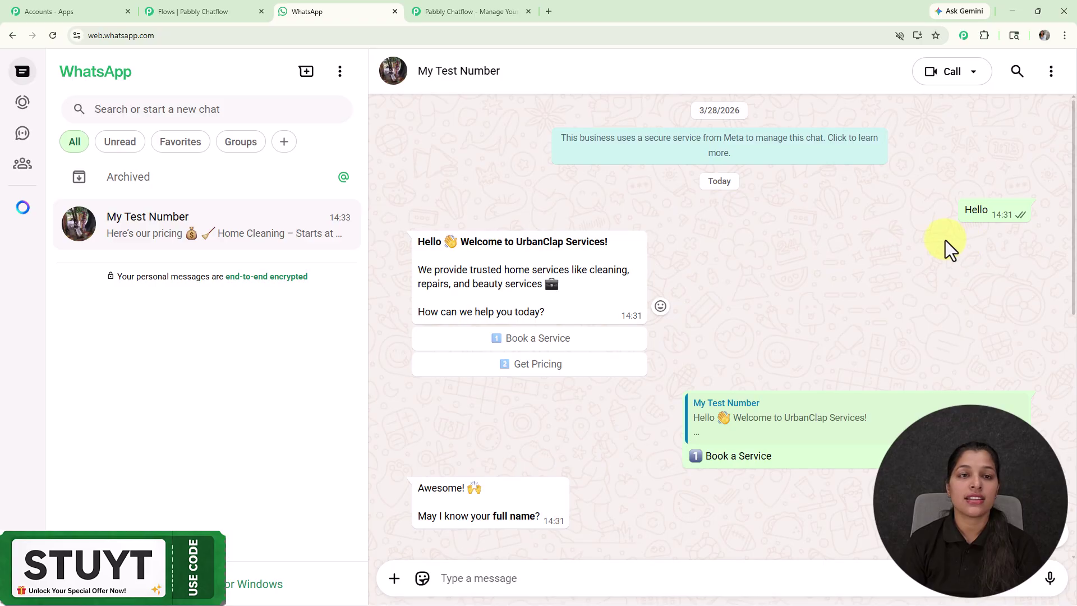
{"action": "left_click", "coordinate": [194, 3]}
{"action": "left_click", "coordinate": [594, 343]}
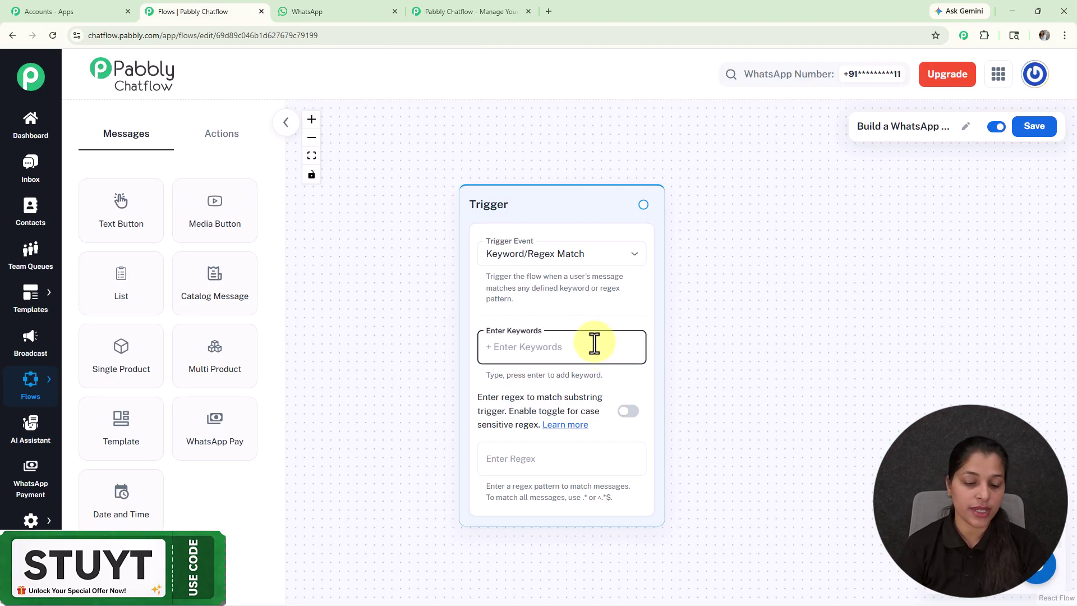
{"action": "type", "text": "H"}
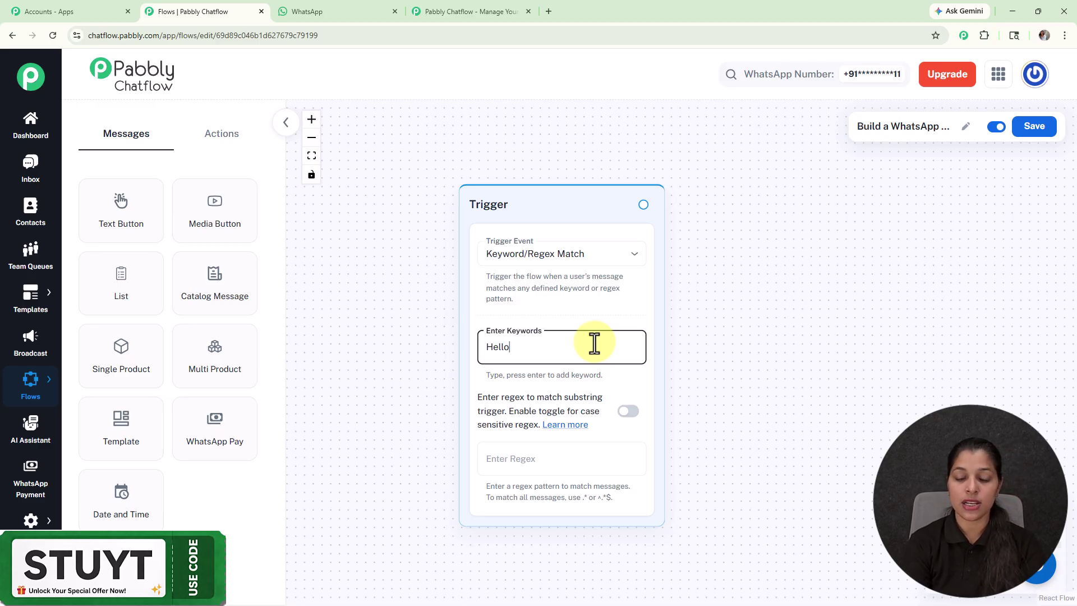
{"action": "type", "text": "ello"}
{"action": "key", "text": "Return"}
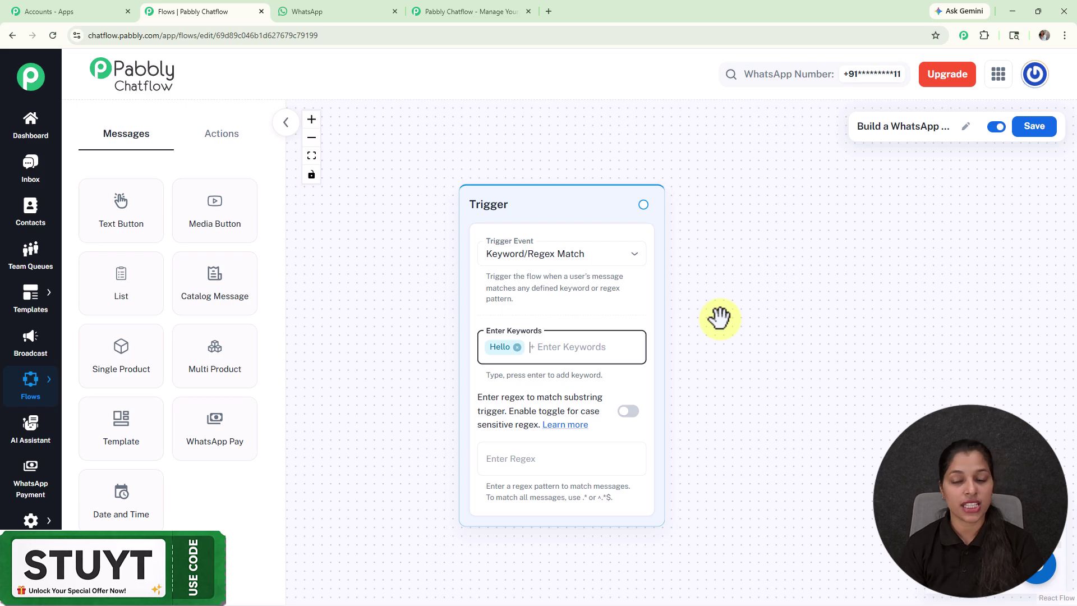
Step: Set the Trigger block's regex pattern to [\s\S]+ using the saved suggestion
{"action": "left_click", "coordinate": [539, 471]}
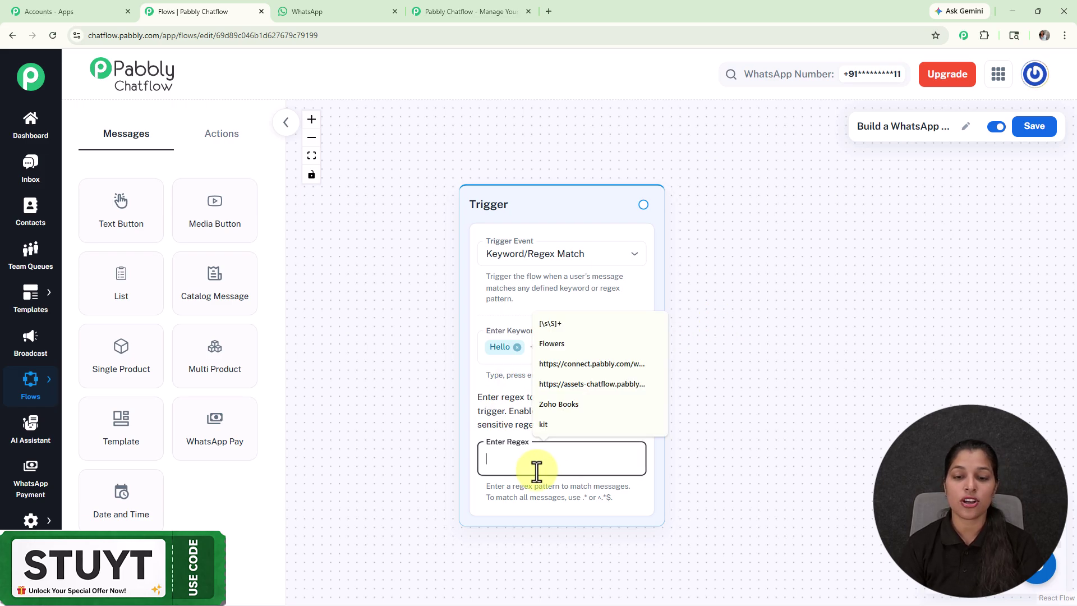
{"action": "key", "text": "Up"}
{"action": "left_click", "coordinate": [611, 325]}
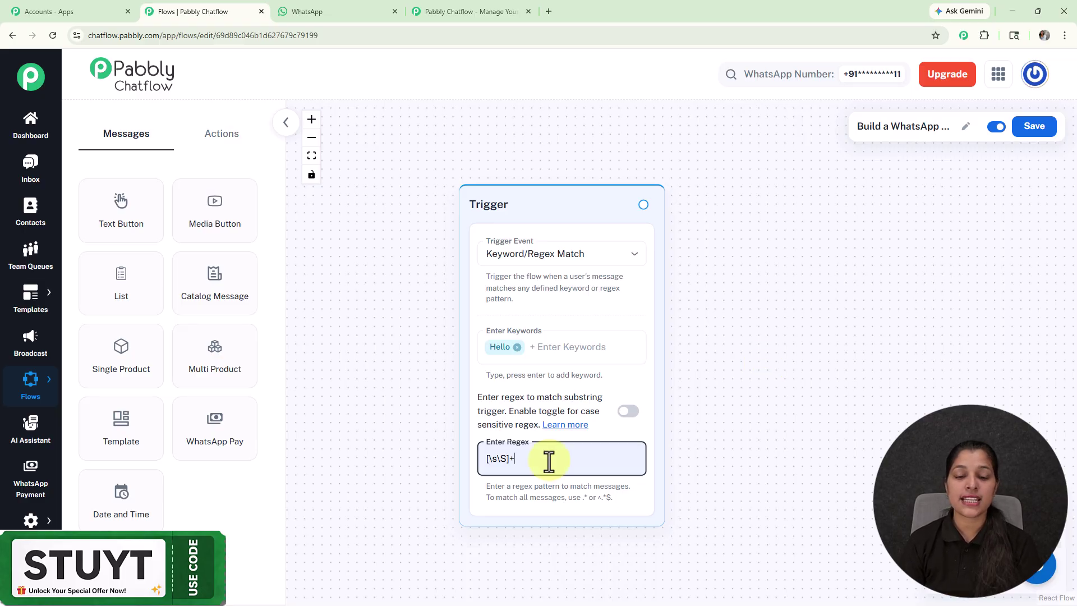
Step: Clear the regex pattern from the Trigger block, leaving only the Hello keyword
{"action": "key", "text": "BackSpace"}
{"action": "key", "text": "BackSpace"}
{"action": "key", "text": "BackSpace"}
{"action": "key", "text": "BackSpace"}
{"action": "key", "text": "BackSpace"}
{"action": "key", "text": "BackSpace"}
{"action": "key", "text": "BackSpace"}
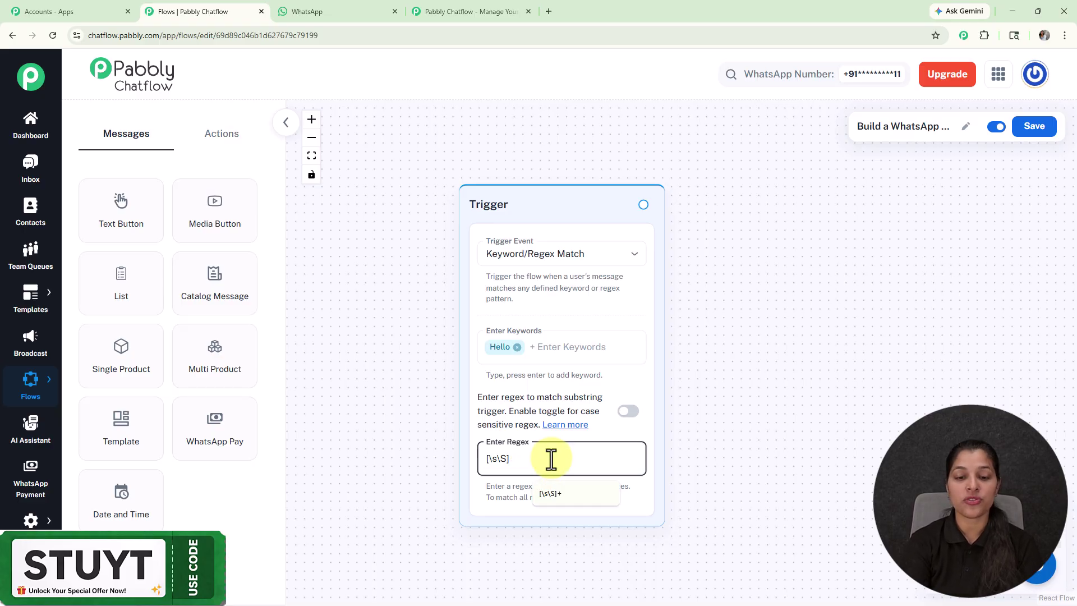
{"action": "left_click", "coordinate": [385, 159]}
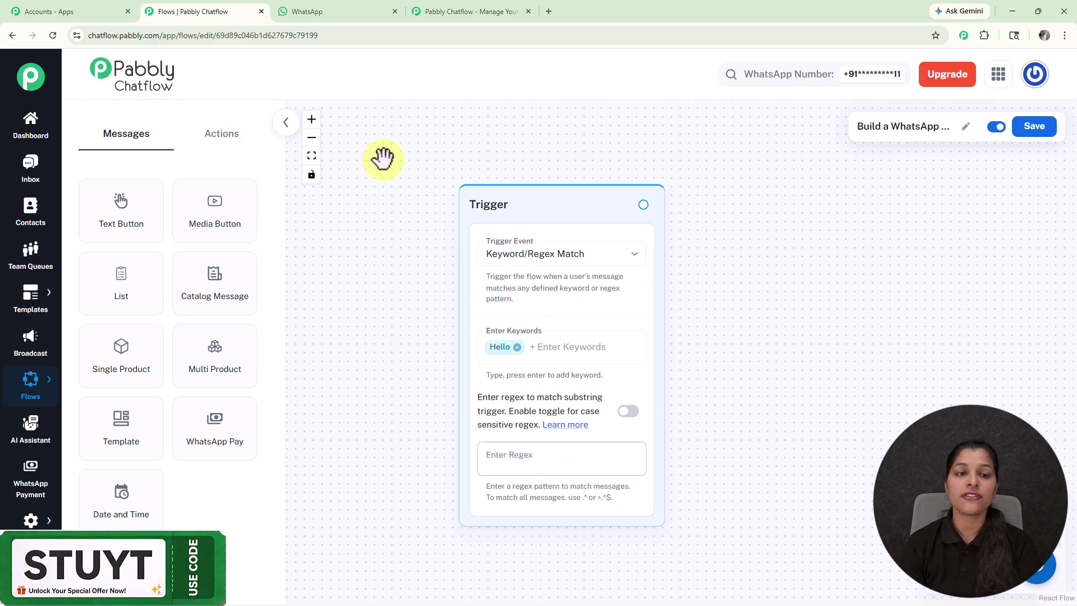
Step: Add a Text Button block connected to the Trigger block and position it beside the trigger
{"action": "left_click", "coordinate": [231, 135]}
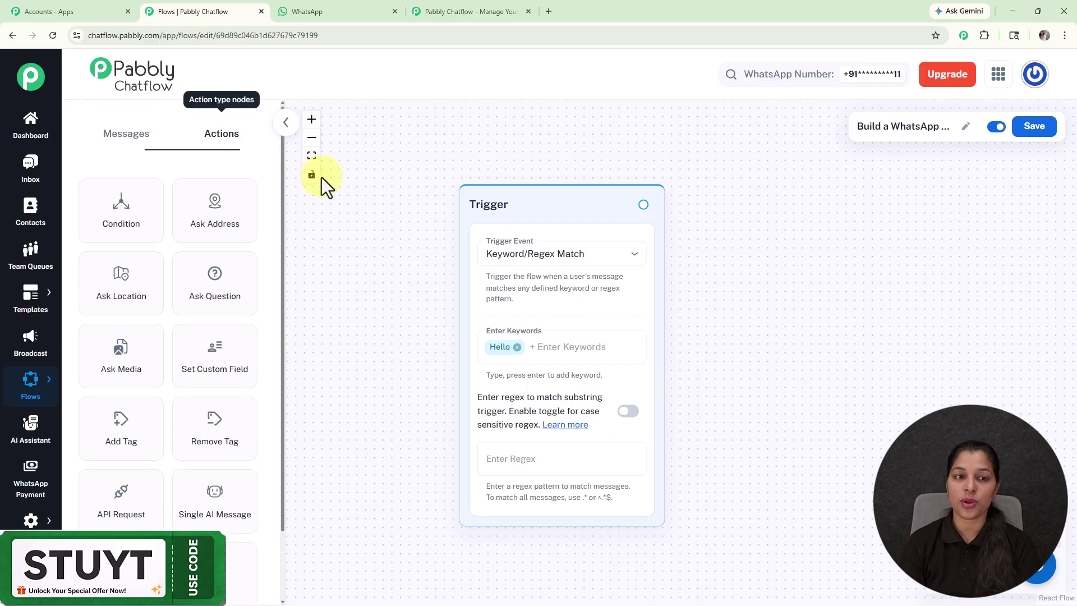
{"action": "left_click", "coordinate": [120, 140]}
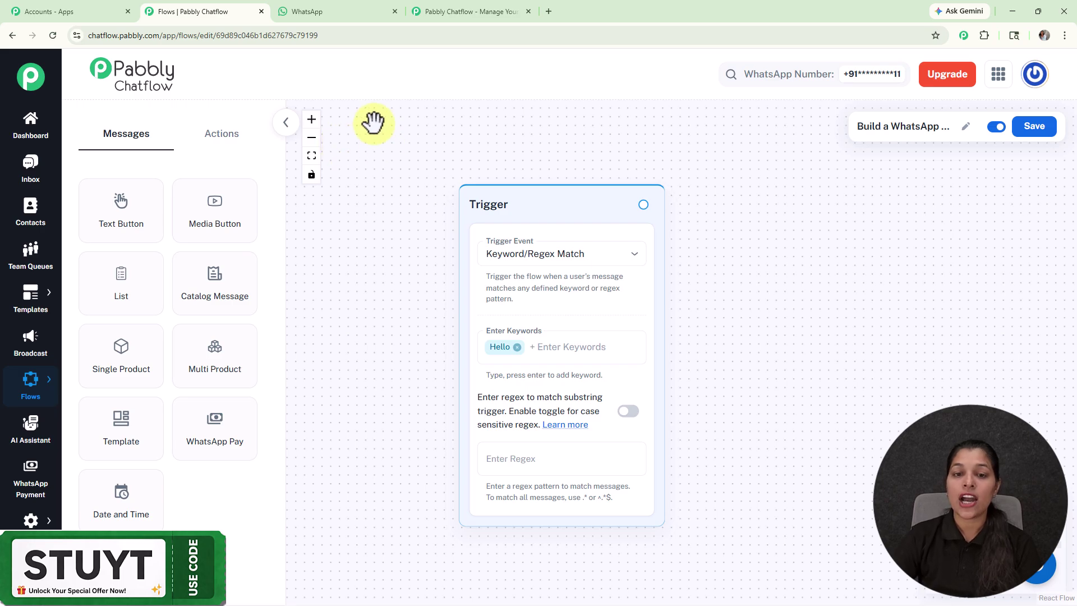
{"action": "left_click_drag", "start_coordinate": [579, 204], "coordinate": [657, 279]}
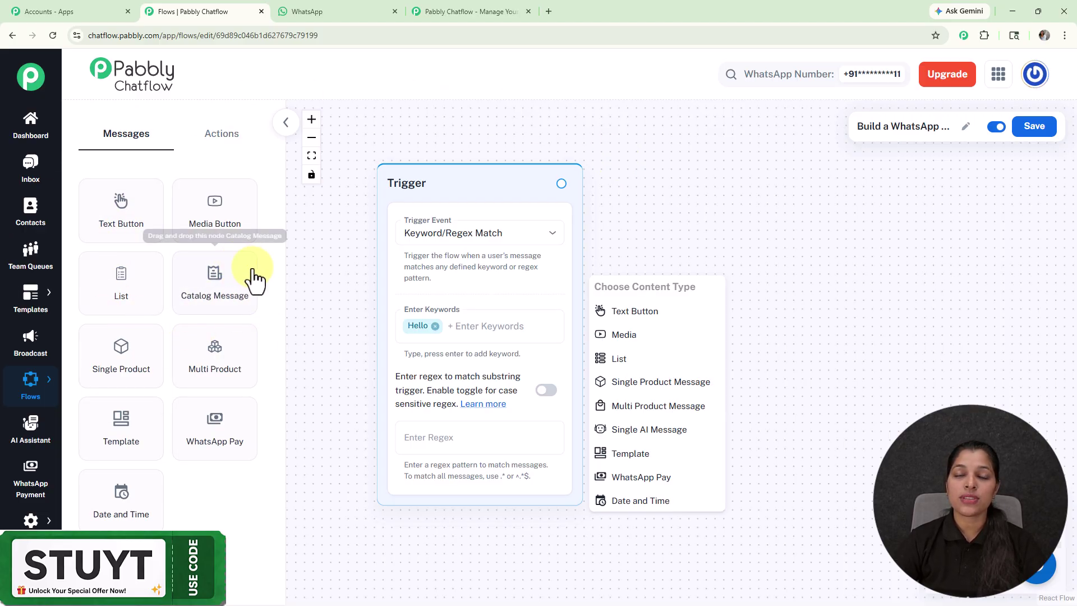
{"action": "left_click", "coordinate": [663, 311]}
{"action": "left_click_drag", "start_coordinate": [695, 243], "coordinate": [577, 255]}
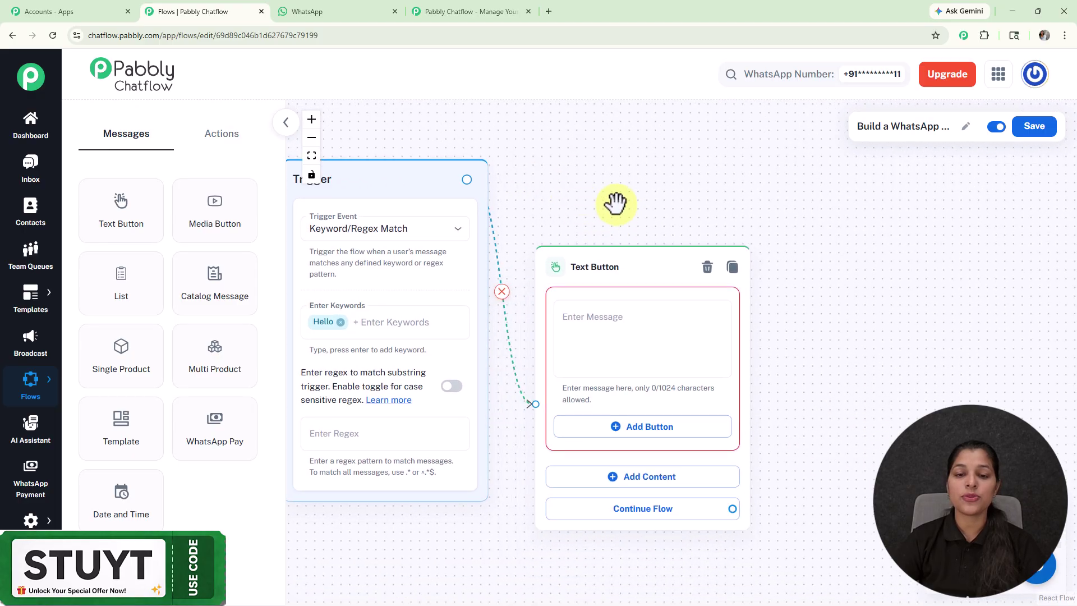
{"action": "left_click_drag", "start_coordinate": [615, 208], "coordinate": [606, 197]}
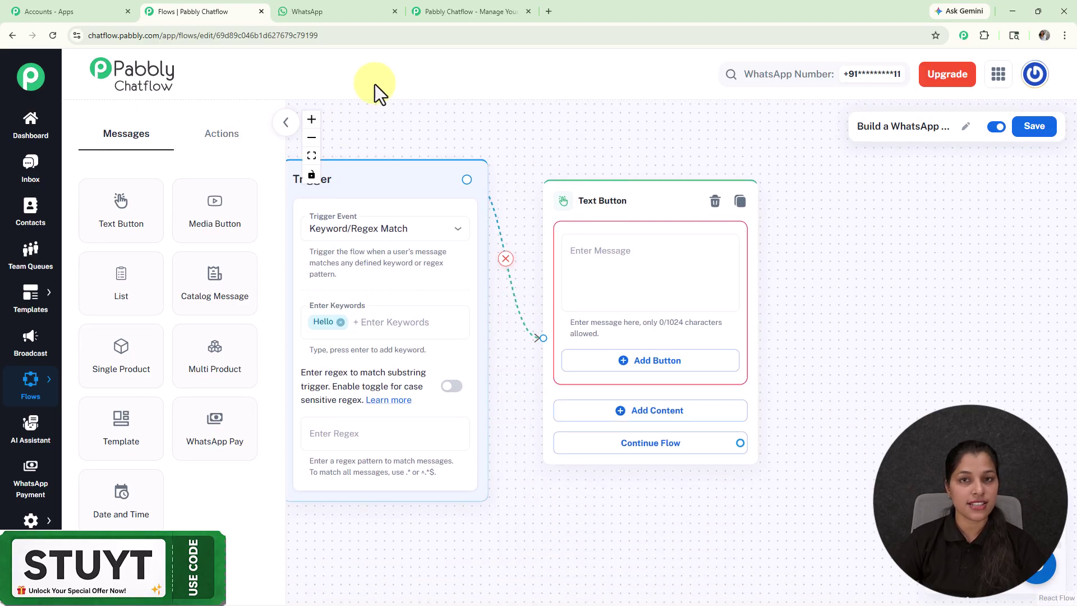
Step: Paste the home-services welcome message ending in "How can we help you today?" into the Text Button block
{"action": "left_click", "coordinate": [729, 288]}
{"action": "key", "text": "ctrl+v"}
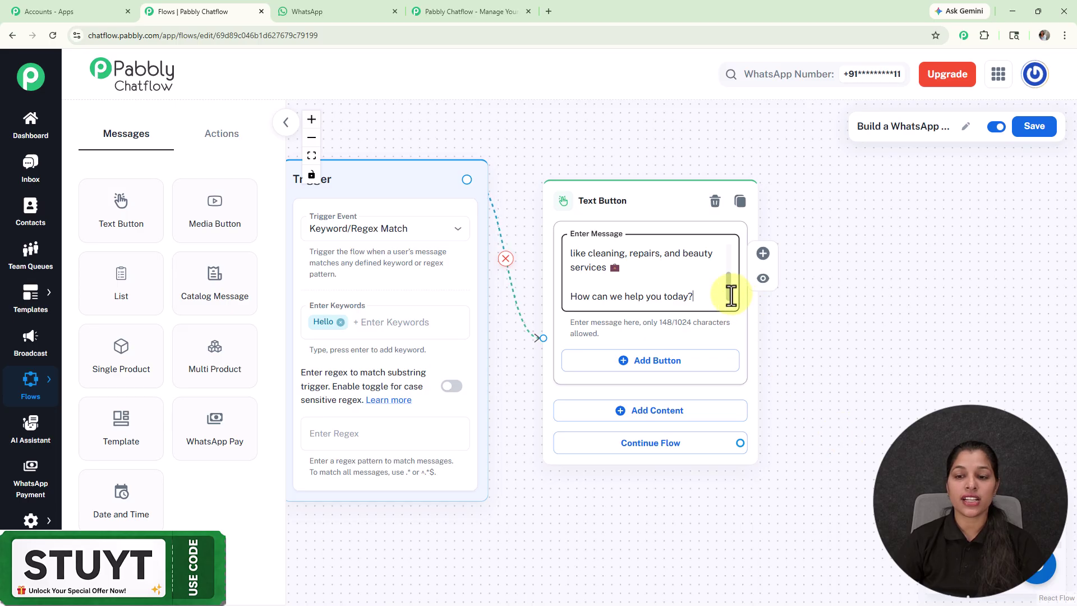
{"action": "scroll", "coordinate": [729, 283], "scroll_direction": "up", "scroll_amount": 3}
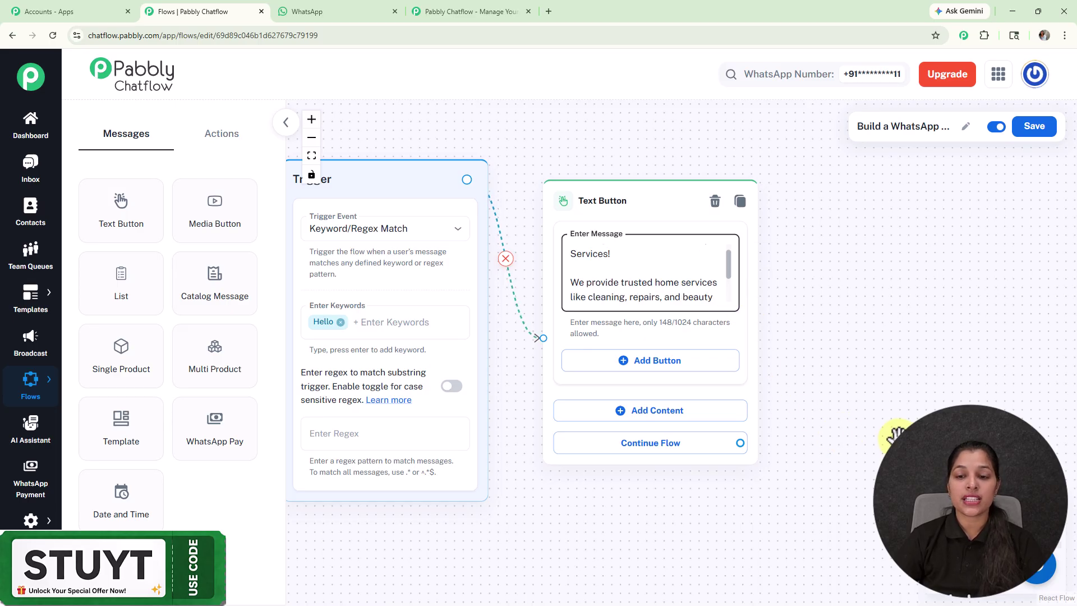
Step: Add a Quick Reply button named "1️⃣ Book a Service" to the Text Button block and move the block slightly up
{"action": "left_click", "coordinate": [661, 366]}
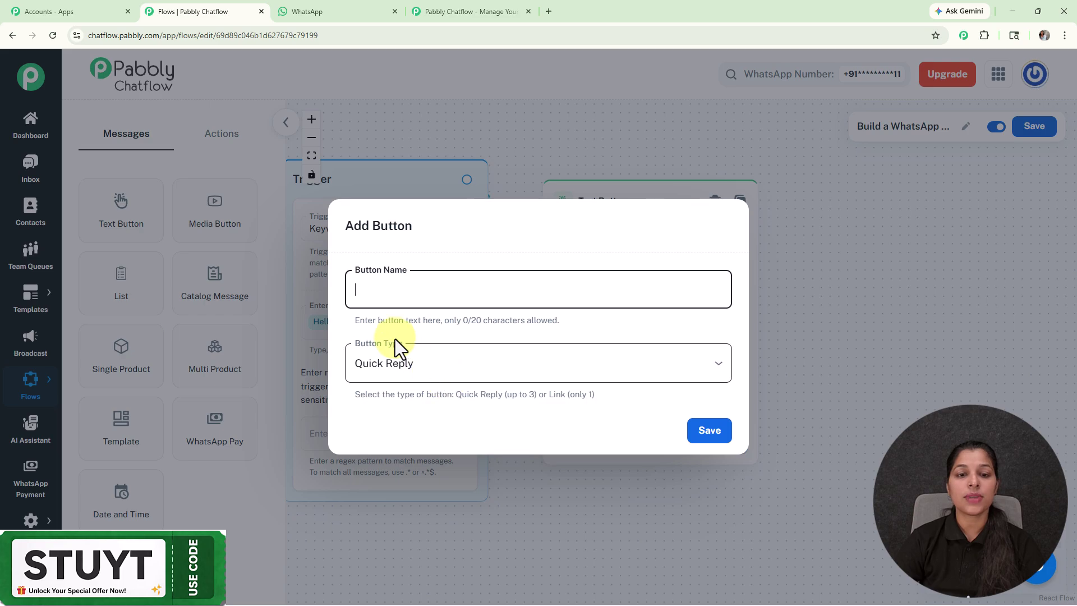
{"action": "left_click", "coordinate": [429, 290]}
{"action": "type", "text": "1️⃣ Book a Service"}
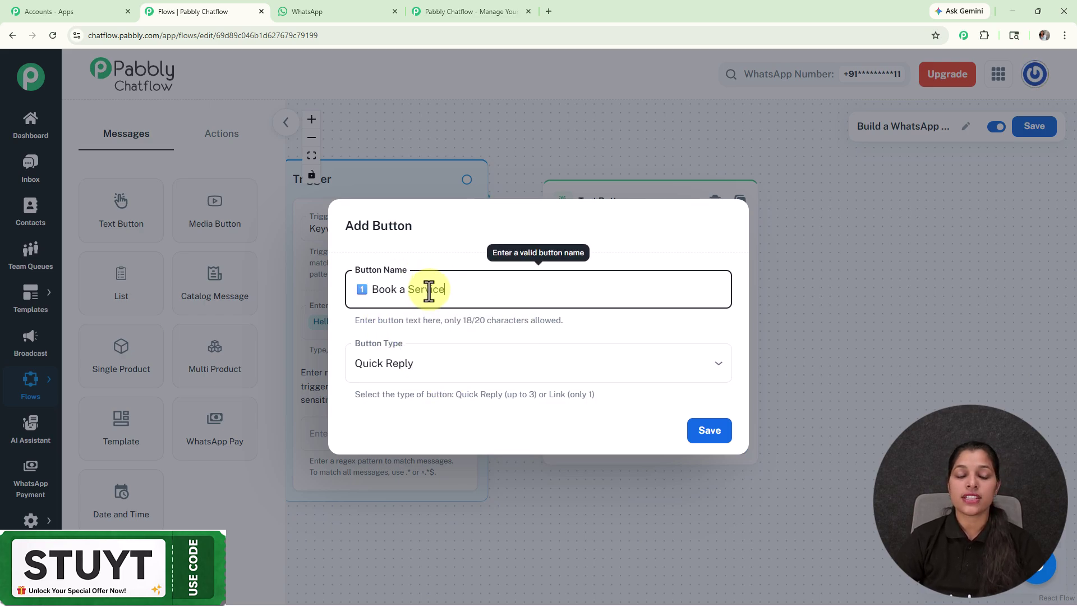
{"action": "left_click", "coordinate": [432, 372]}
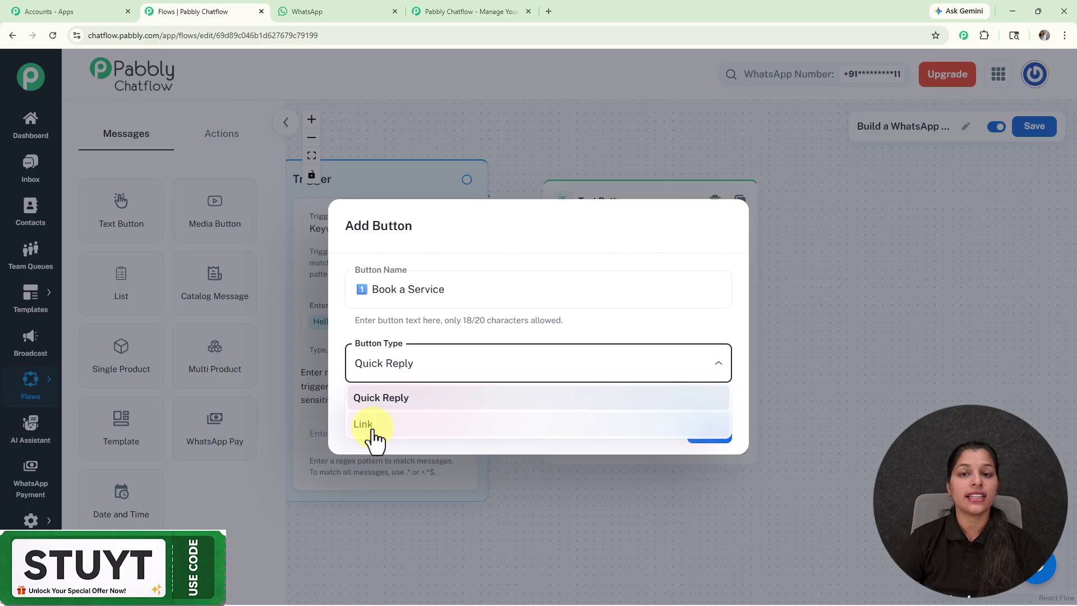
{"action": "left_click", "coordinate": [568, 261]}
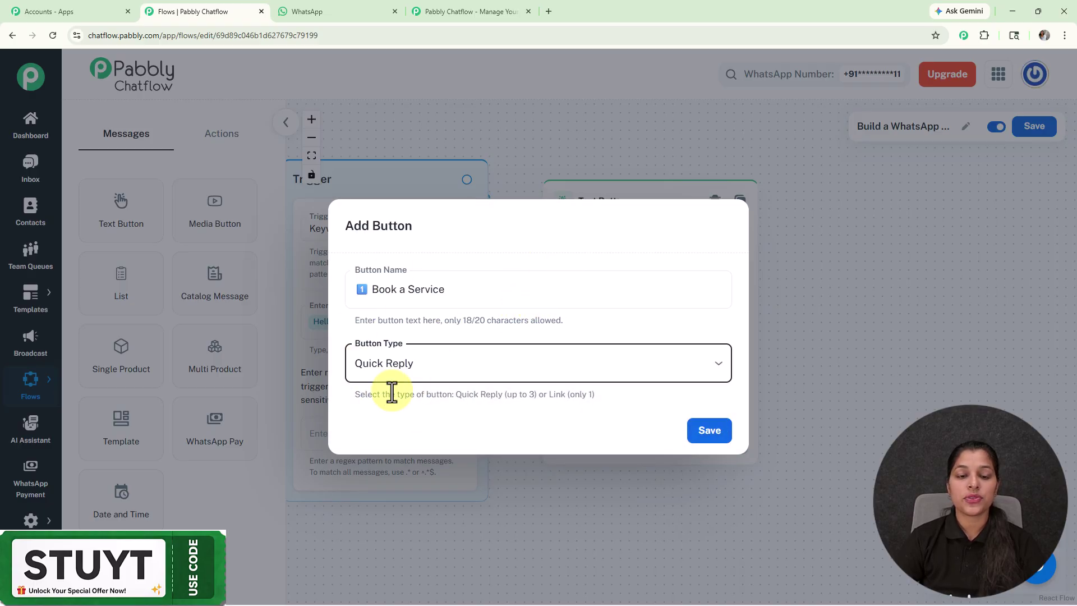
{"action": "left_click", "coordinate": [709, 430]}
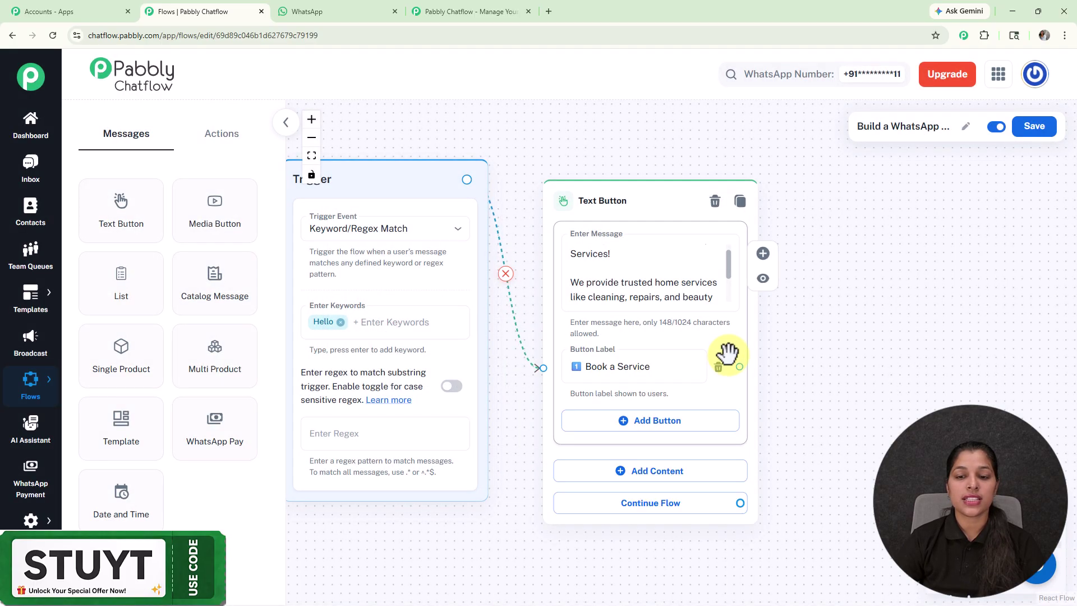
{"action": "left_click_drag", "start_coordinate": [641, 204], "coordinate": [640, 175]}
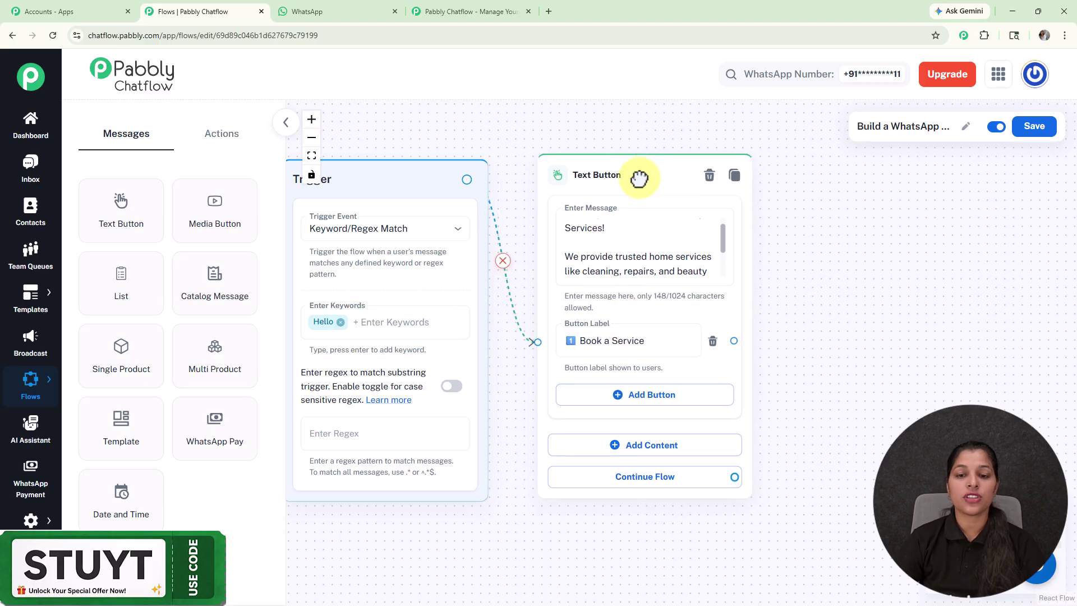
Step: Add an Ask Question block to the flow and connect the Book a Service button to it
{"action": "left_click_drag", "start_coordinate": [849, 301], "coordinate": [718, 283]}
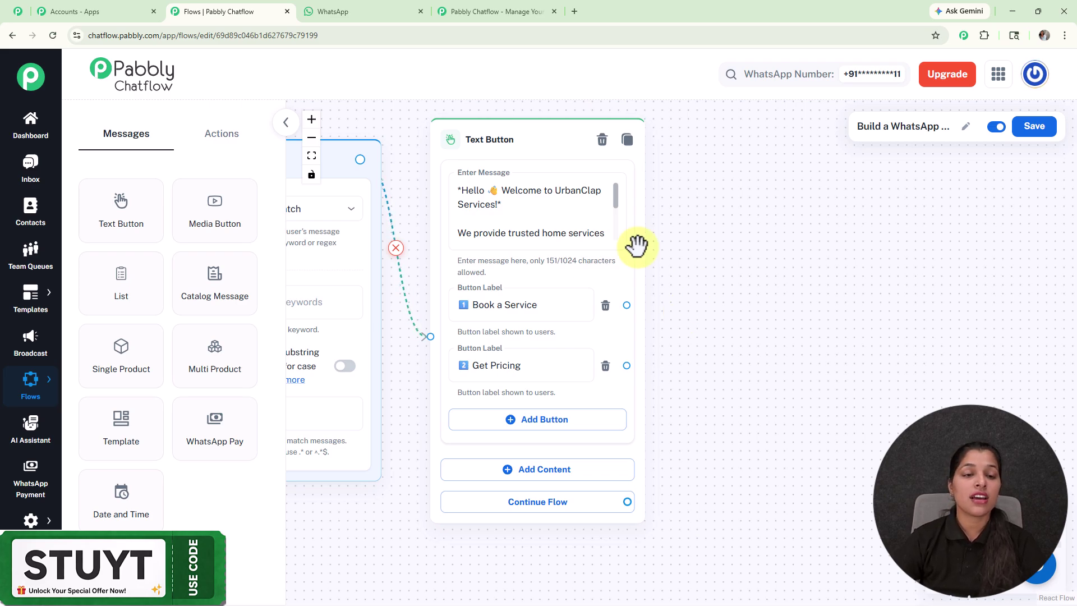
{"action": "left_click", "coordinate": [221, 137]}
{"action": "left_click_drag", "start_coordinate": [221, 295], "coordinate": [783, 98]}
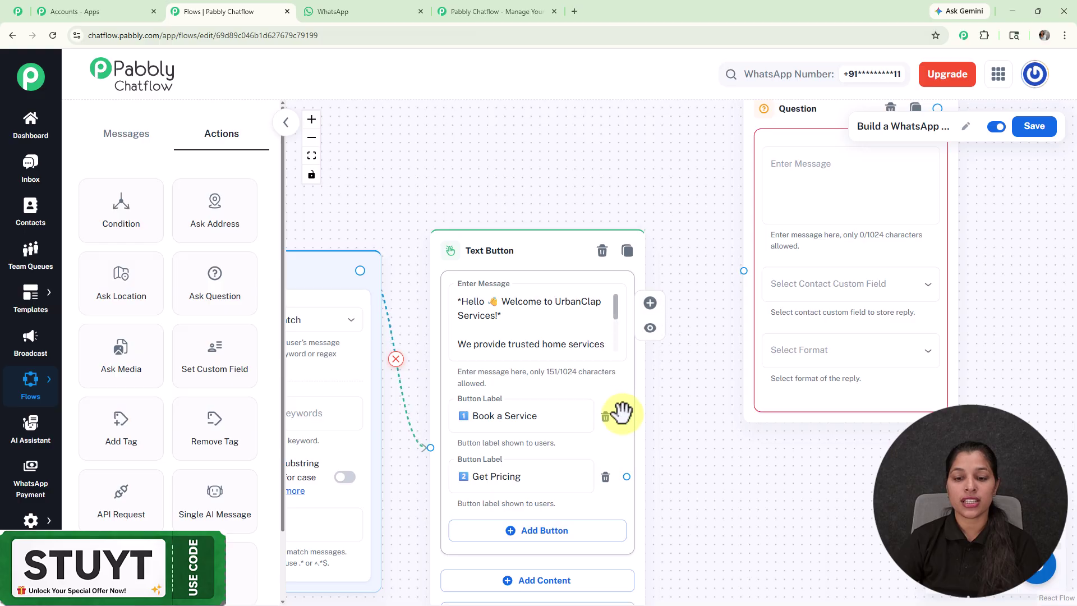
{"action": "left_click_drag", "start_coordinate": [623, 413], "coordinate": [746, 268]}
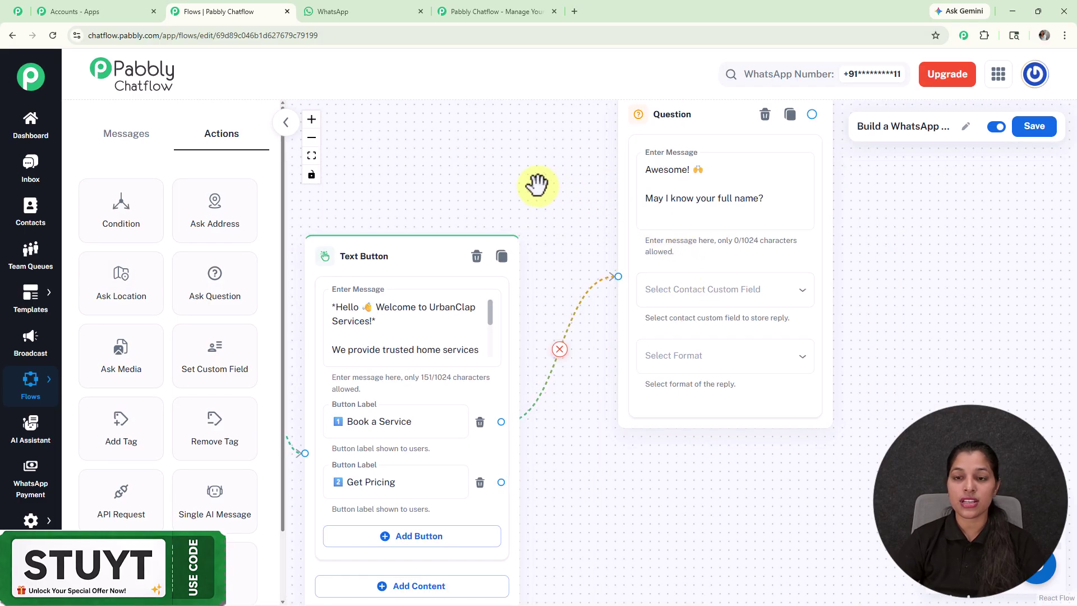
Step: Store the full-name question's reply in the FullName contact custom field
{"action": "left_click", "coordinate": [711, 298]}
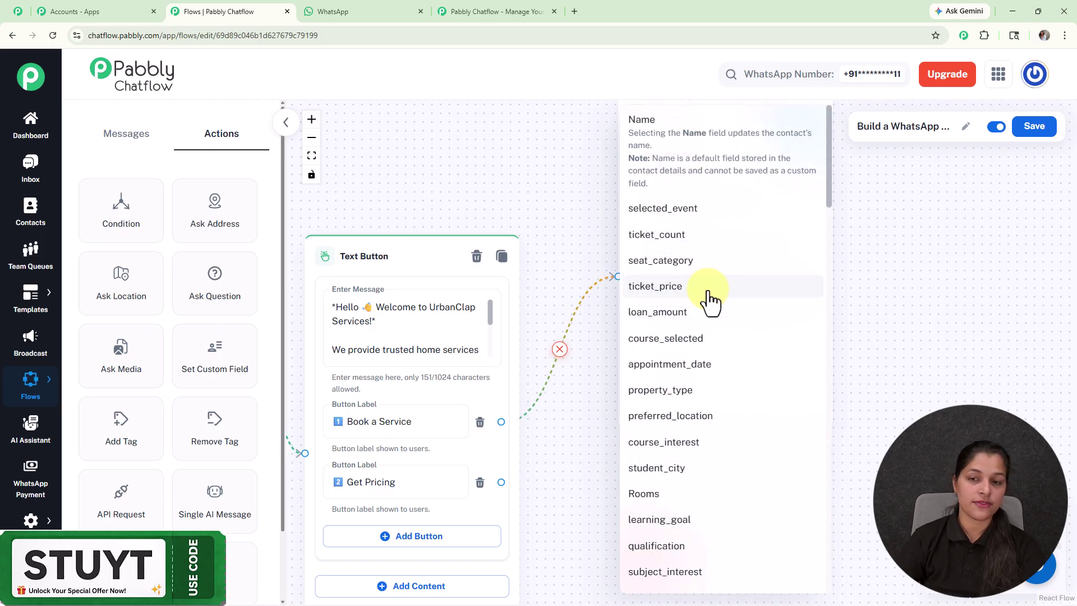
{"action": "scroll", "coordinate": [711, 299], "scroll_direction": "down", "scroll_amount": 15}
{"action": "left_click", "coordinate": [695, 476]}
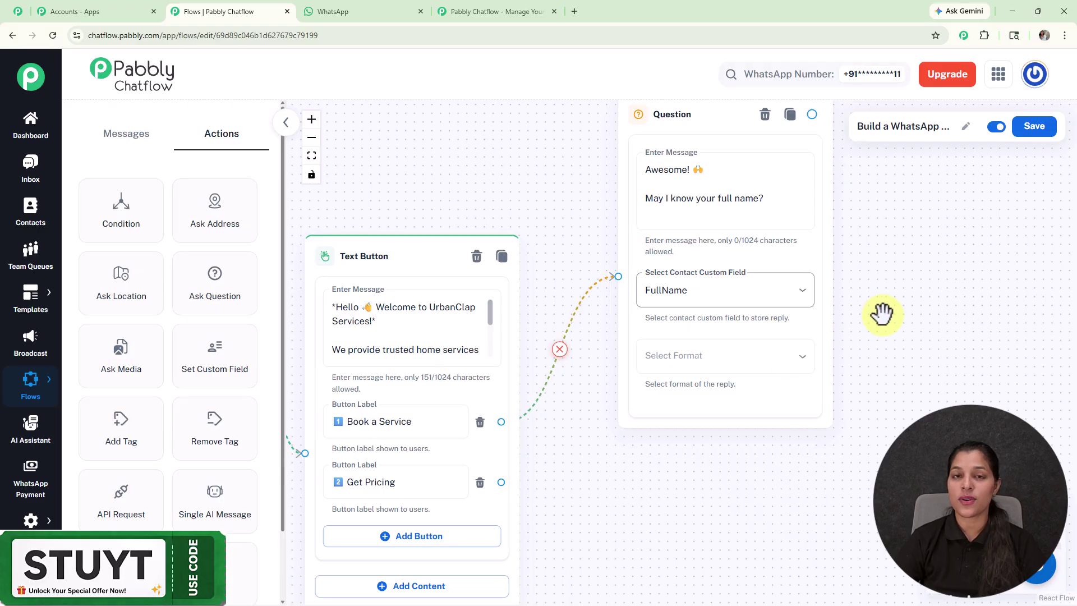
{"action": "left_click_drag", "start_coordinate": [885, 313], "coordinate": [813, 346]}
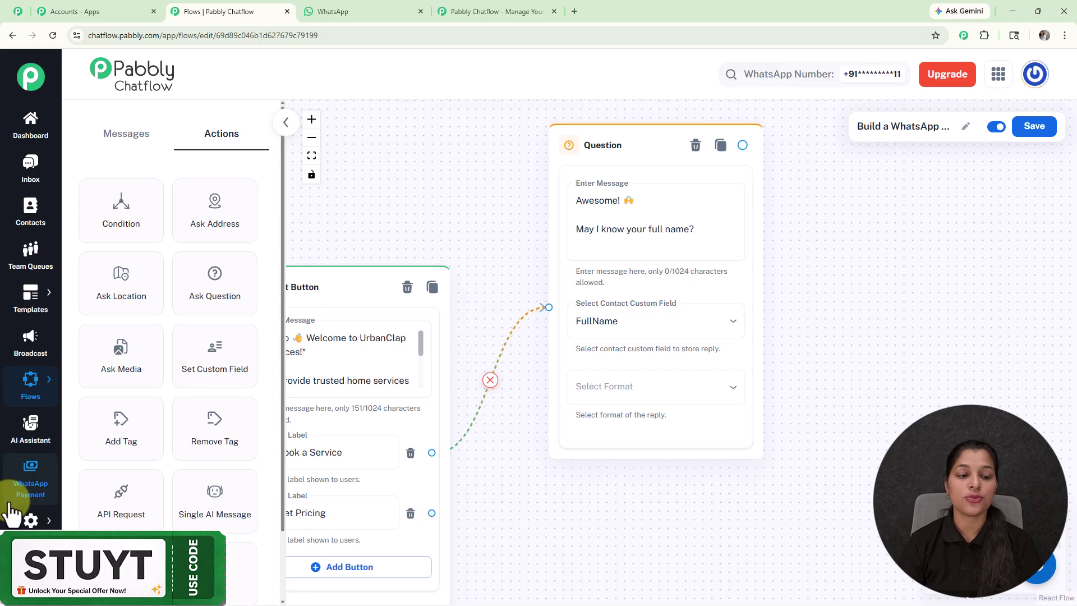
Step: Examine the existing contact custom fields in the settings and start a blank new field at the end of the list
{"action": "mouse_move", "coordinate": [25, 516]}
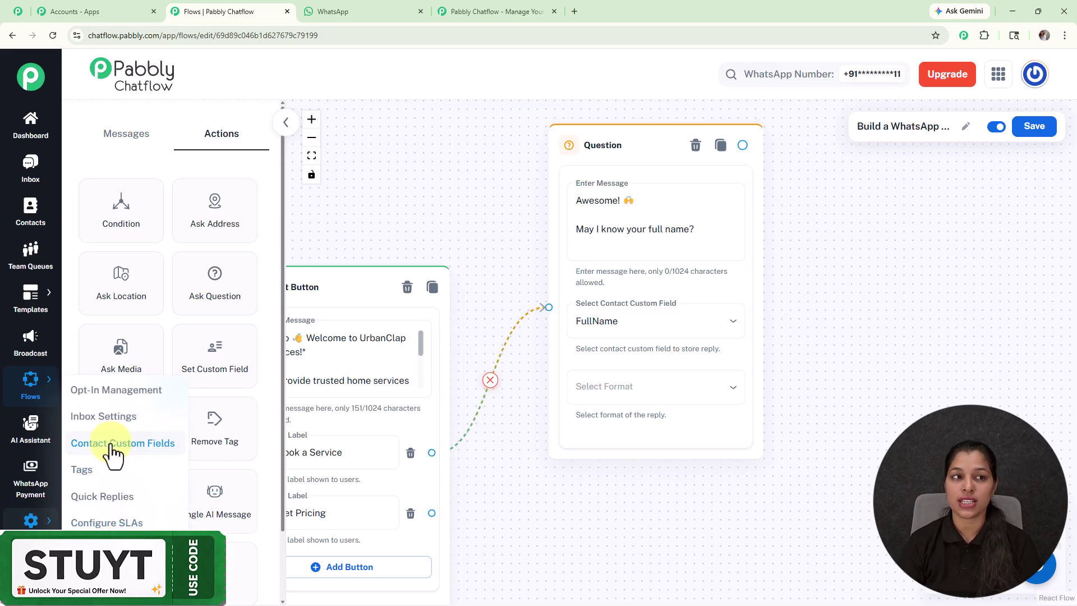
{"action": "left_click", "coordinate": [18, 13]}
{"action": "scroll", "coordinate": [706, 277], "scroll_direction": "down", "scroll_amount": 10}
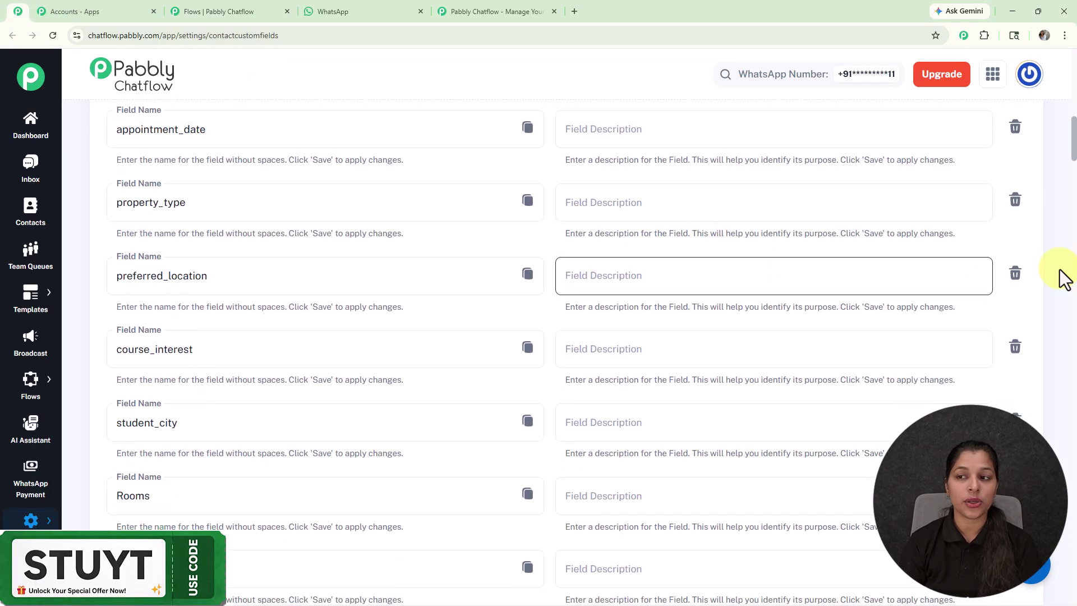
{"action": "left_click_drag", "start_coordinate": [1075, 150], "coordinate": [1069, 600]}
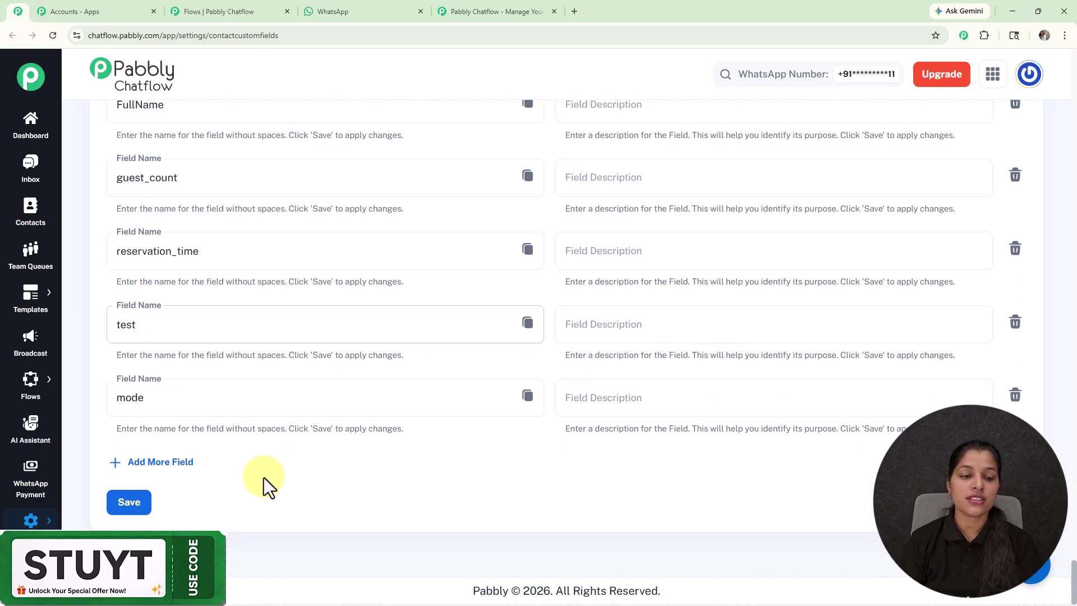
{"action": "left_click", "coordinate": [166, 464]}
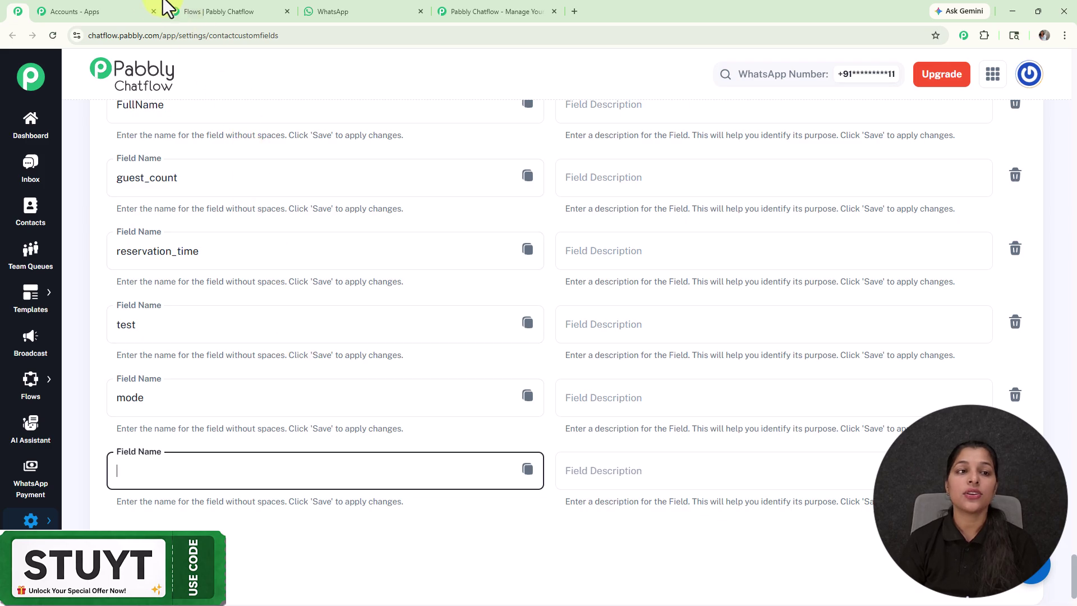
Step: Return to the flow editor and set the full-name question's reply format to Any
{"action": "left_click", "coordinate": [224, 12]}
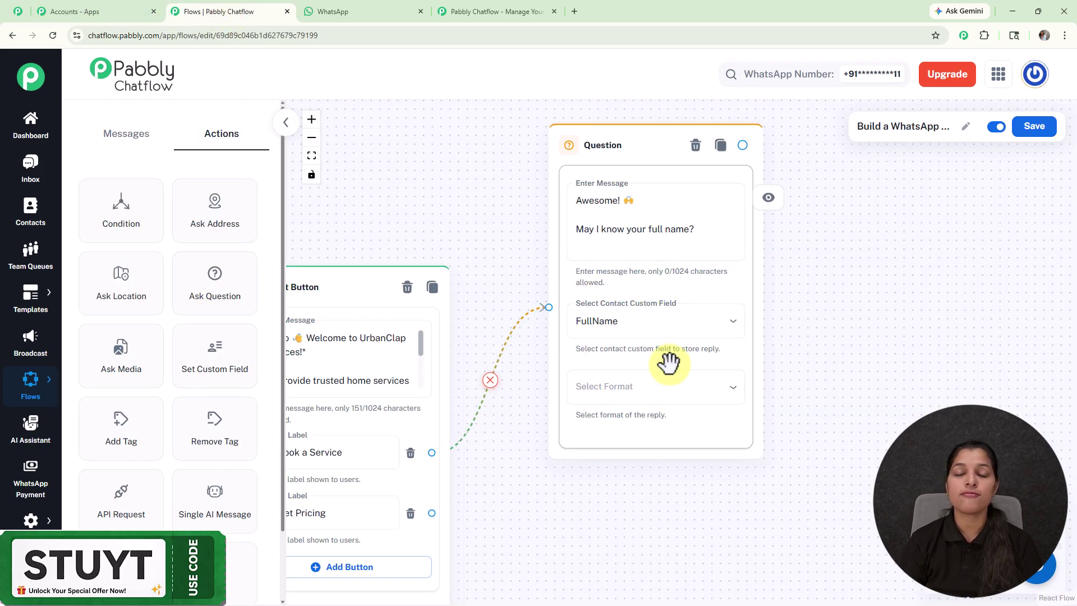
{"action": "left_click", "coordinate": [636, 401]}
{"action": "left_click", "coordinate": [572, 428]}
{"action": "scroll", "coordinate": [856, 428], "scroll_direction": "down", "scroll_amount": 3}
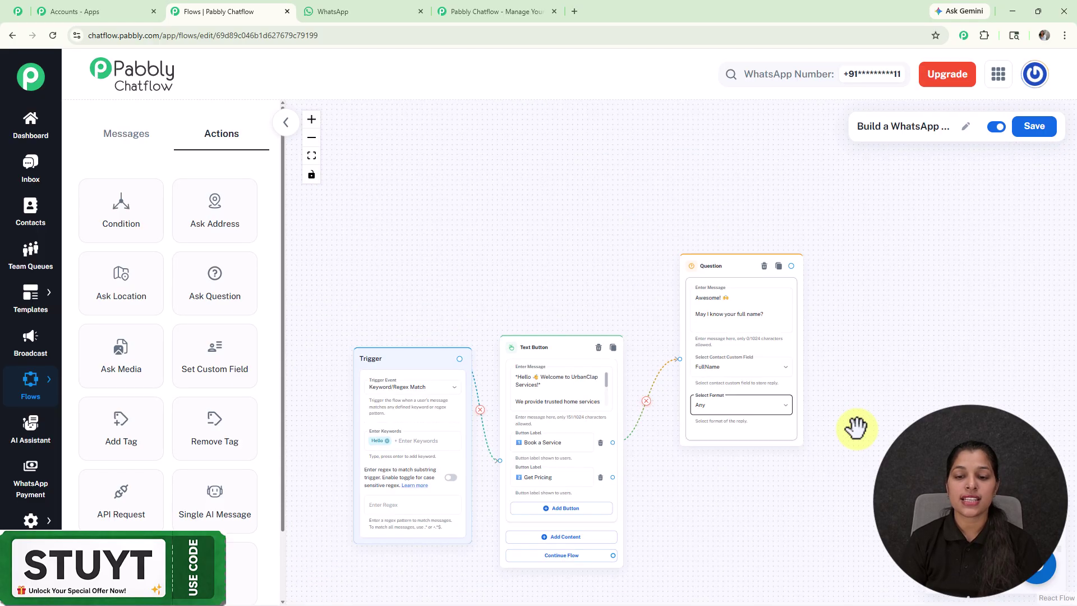
{"action": "scroll", "coordinate": [856, 428], "scroll_direction": "down", "scroll_amount": 2}
{"action": "left_click_drag", "start_coordinate": [856, 428], "coordinate": [761, 315]}
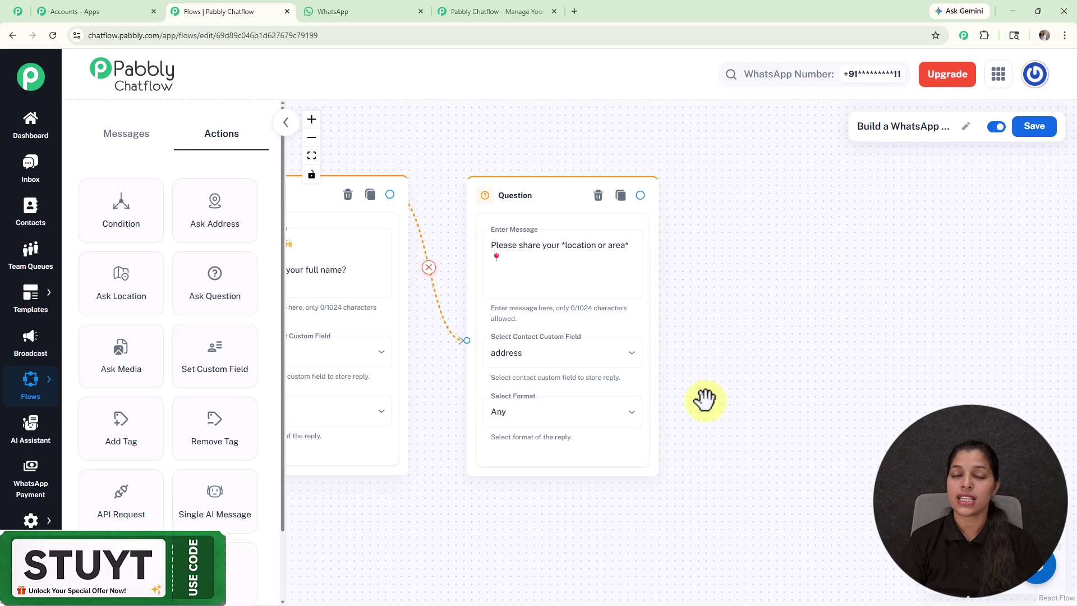
Step: Add a List block connected after the question asking for the location or area
{"action": "scroll", "coordinate": [704, 400], "scroll_direction": "down", "scroll_amount": 1}
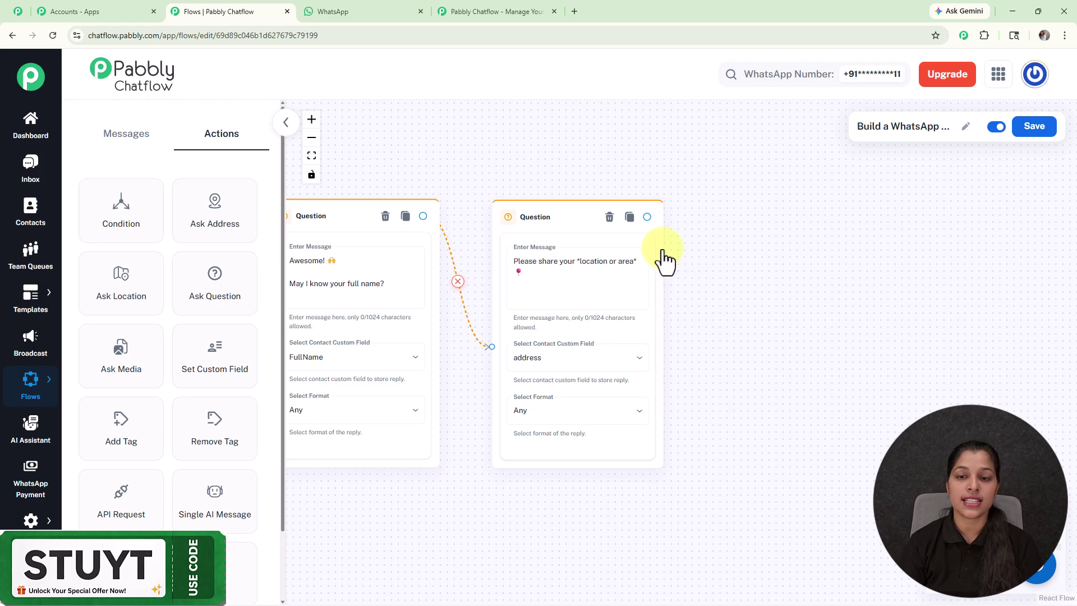
{"action": "left_click_drag", "start_coordinate": [648, 216], "coordinate": [740, 319]}
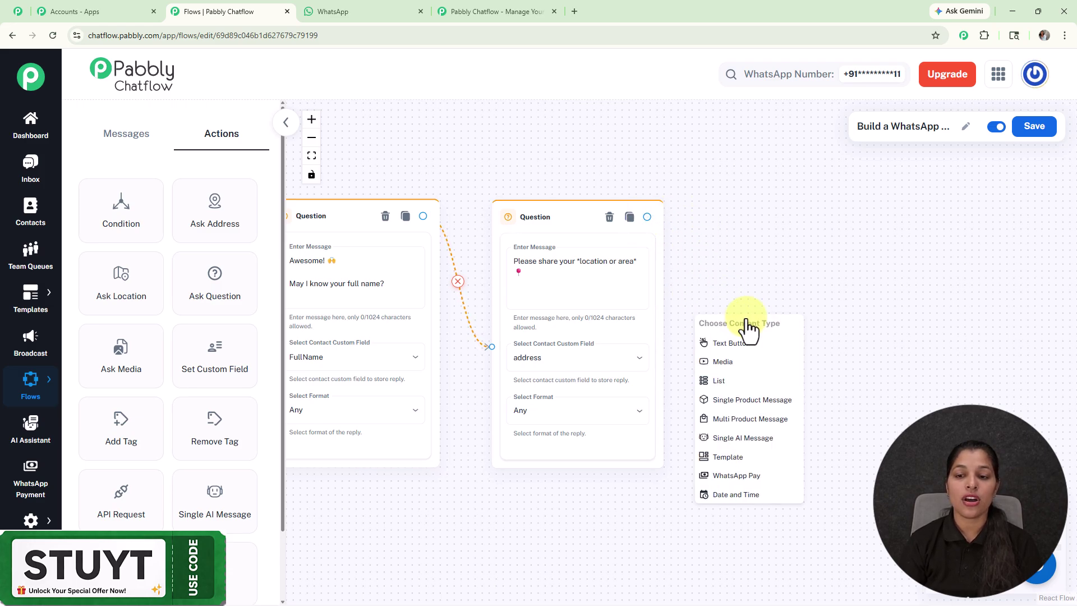
{"action": "left_click", "coordinate": [729, 381]}
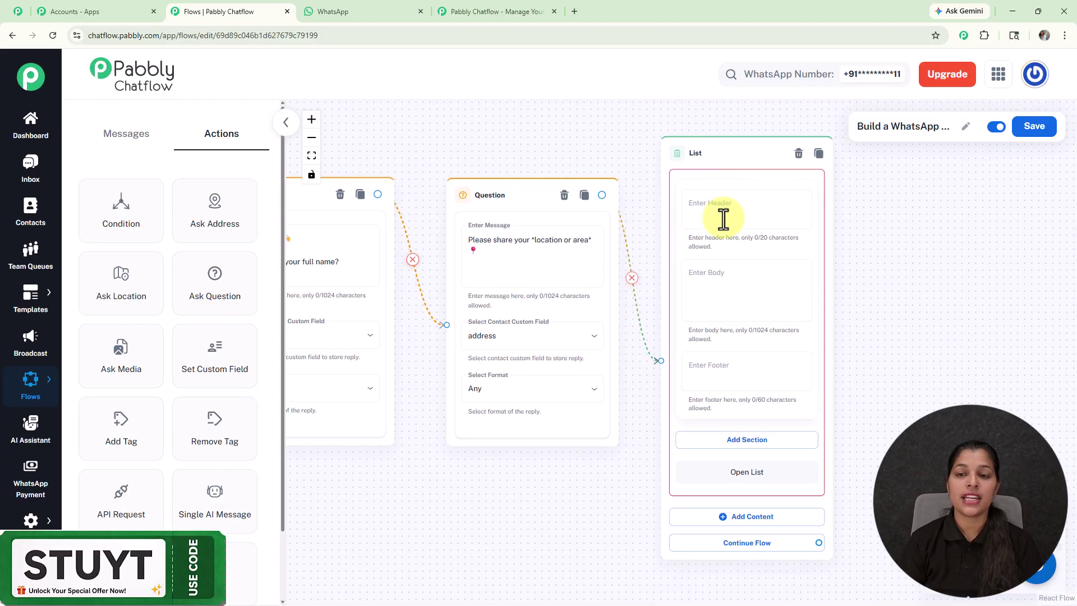
Step: Paste the message ending in "Please select the service you're looking for:" as the List block's body
{"action": "scroll", "coordinate": [712, 265], "scroll_direction": "up", "scroll_amount": 3}
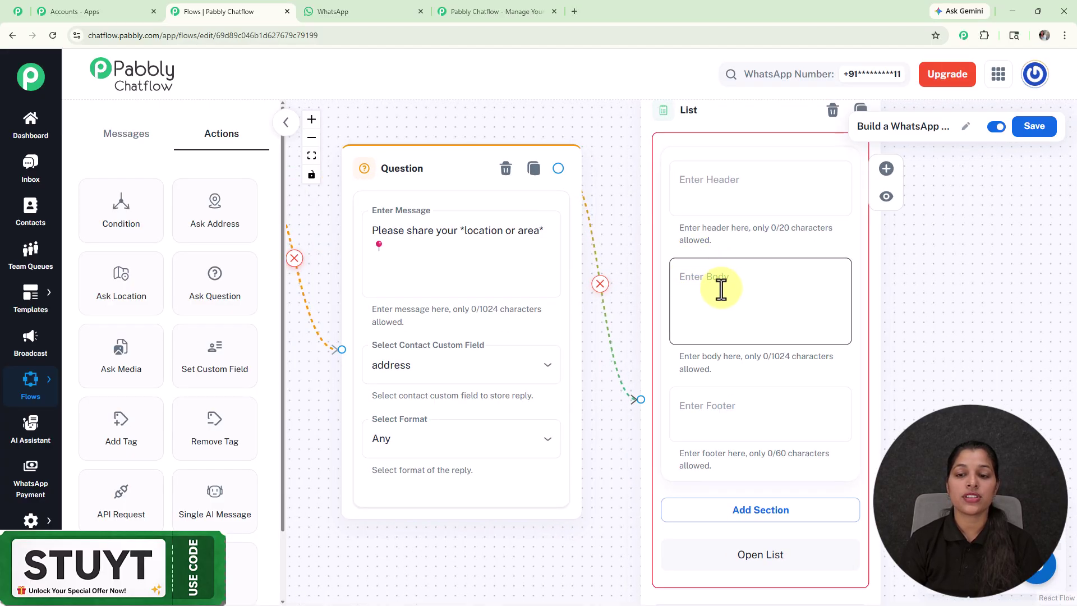
{"action": "left_click", "coordinate": [721, 289]}
{"action": "key", "text": "ctrl+v"}
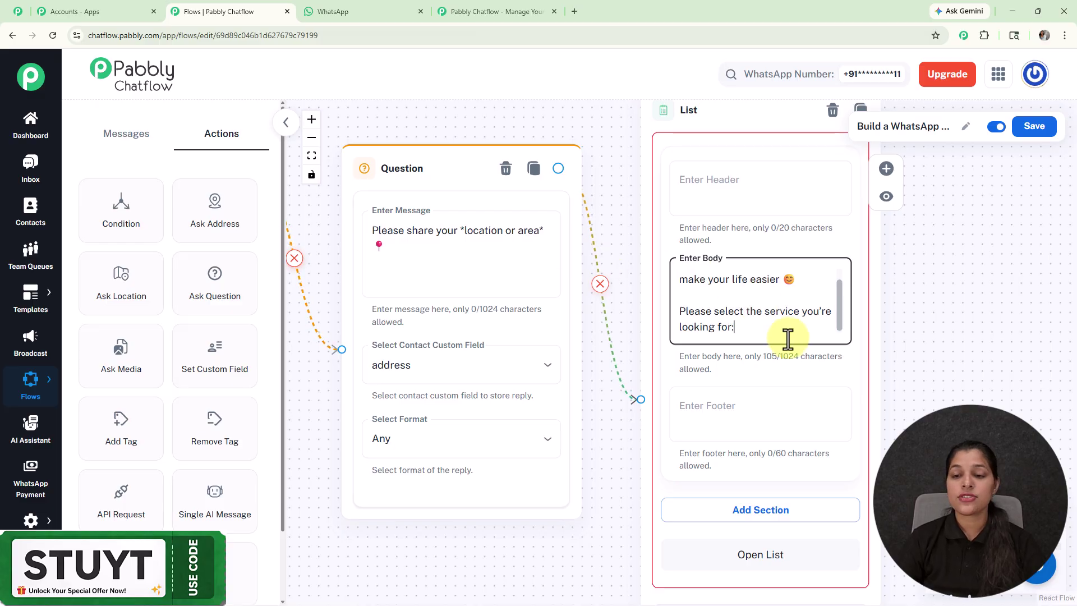
Step: Add a section titled "Services" to the List block
{"action": "left_click_drag", "start_coordinate": [913, 337], "coordinate": [746, 155]}
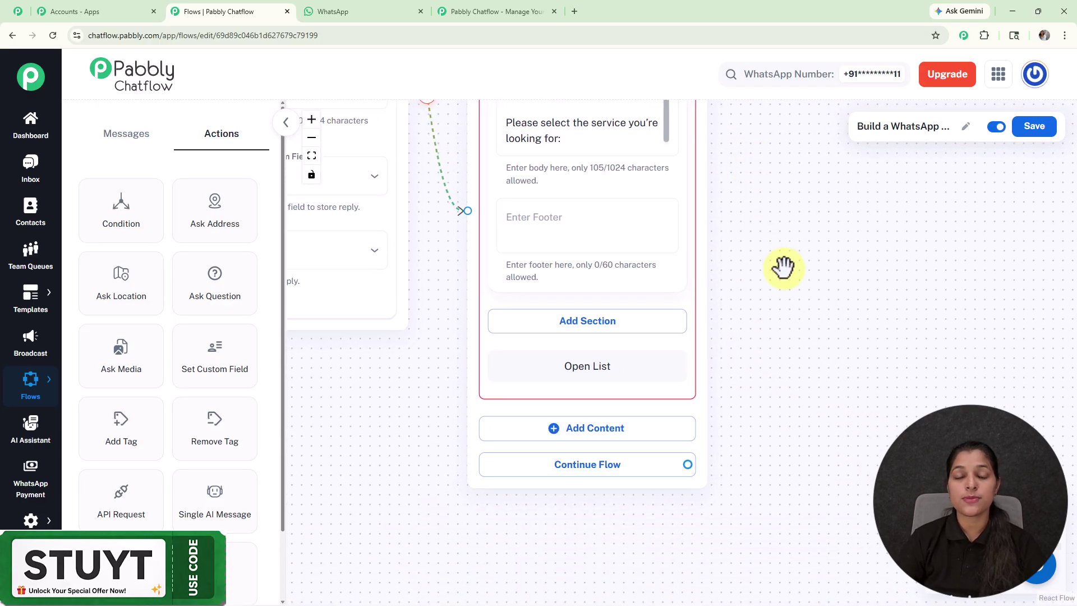
{"action": "left_click", "coordinate": [612, 324]}
{"action": "left_click_drag", "start_coordinate": [781, 377], "coordinate": [952, 349]}
{"action": "left_click", "coordinate": [651, 324]}
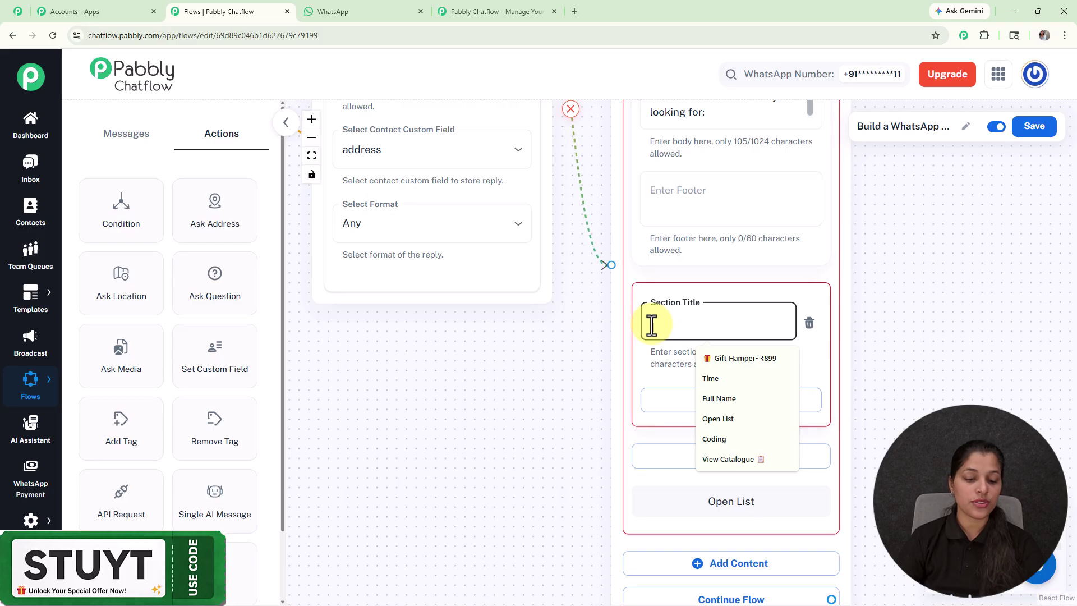
{"action": "type", "text": "Services"}
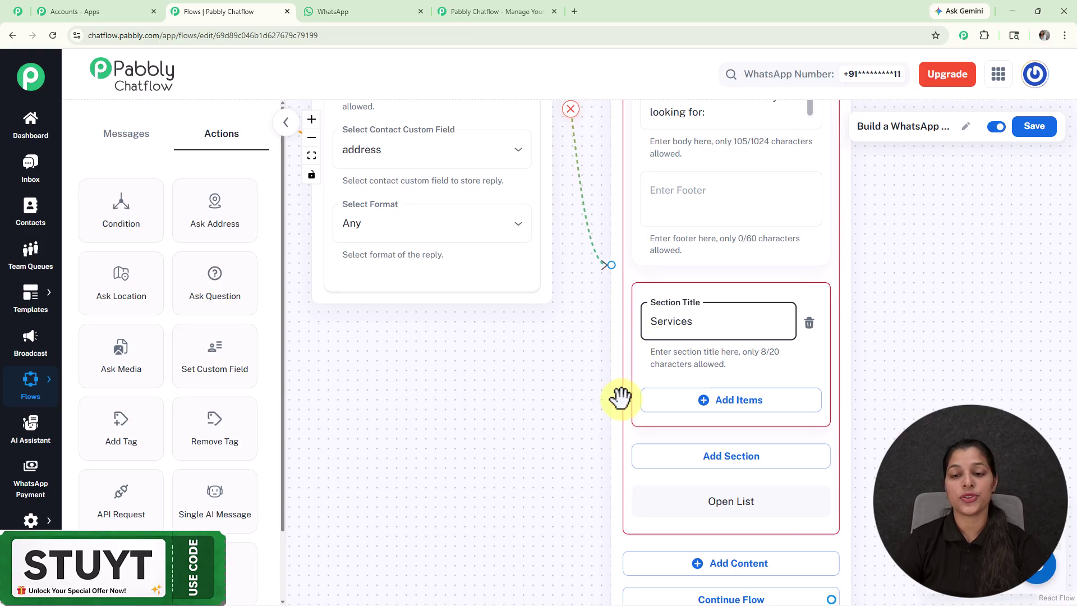
Step: Add an item titled "Home Cleaning 🧹" to the list's services section
{"action": "left_click_drag", "start_coordinate": [599, 329], "coordinate": [474, 202]}
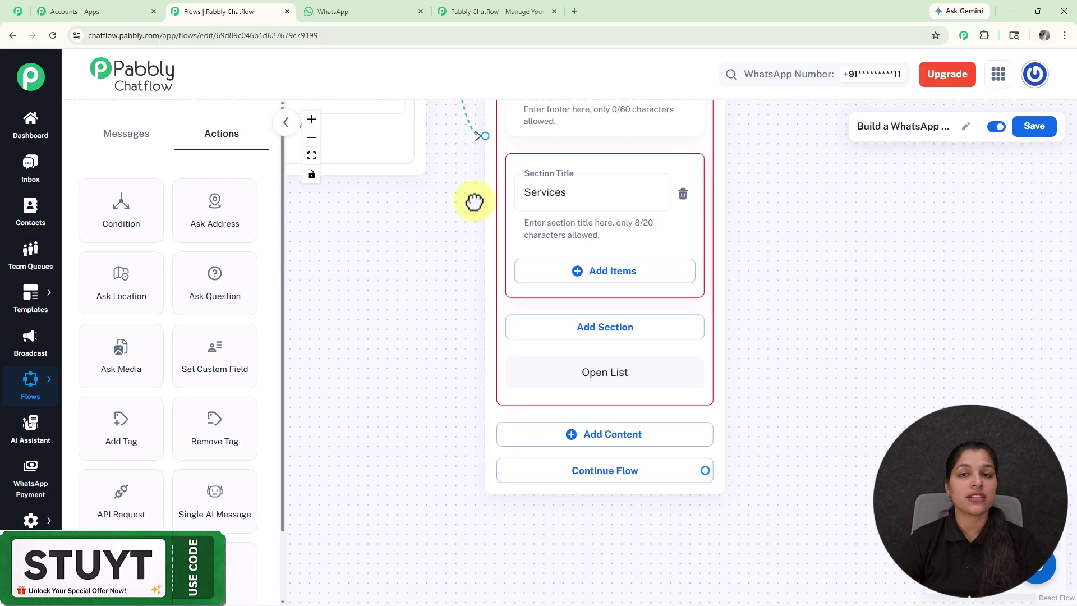
{"action": "left_click", "coordinate": [587, 272]}
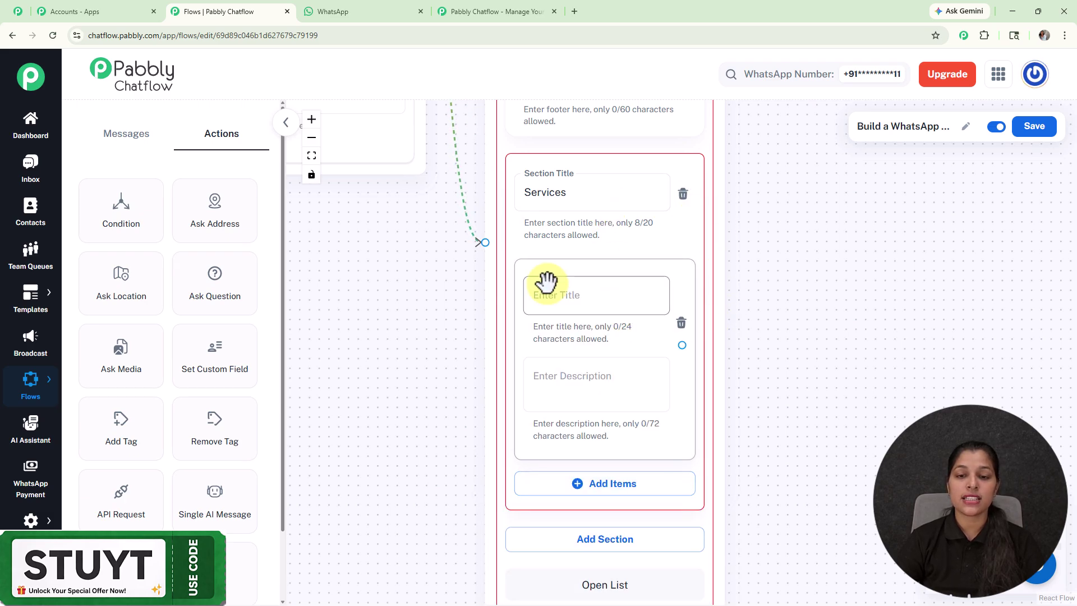
{"action": "left_click", "coordinate": [611, 297]}
{"action": "type", "text": "Home Cleaning 🧹"}
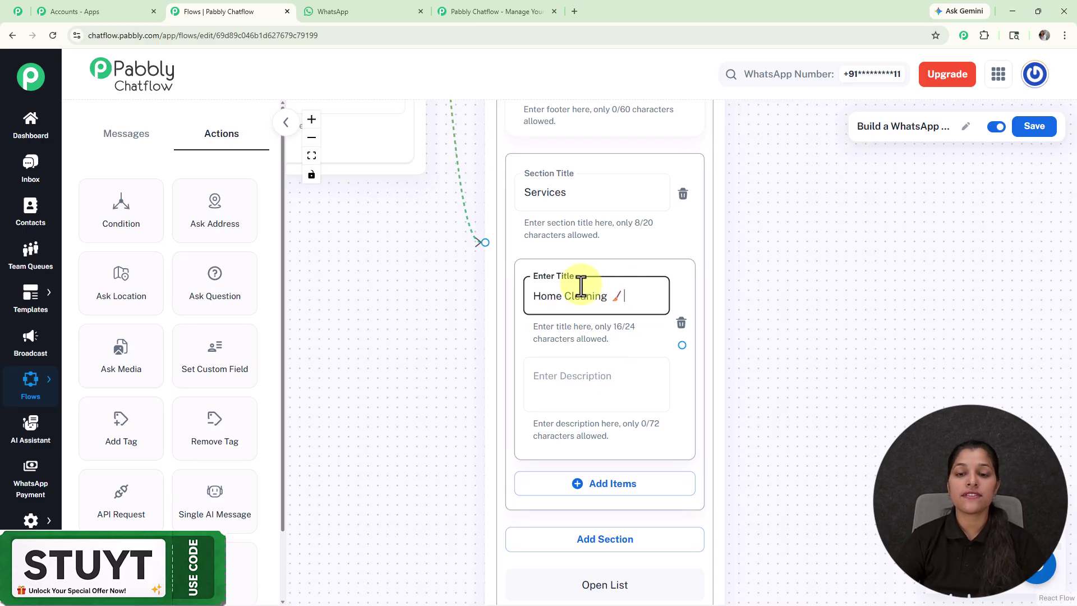
Step: Add a Set Custom Field block beside the list and connect the Home Cleaning item to it
{"action": "scroll", "coordinate": [787, 366], "scroll_direction": "down", "scroll_amount": 5}
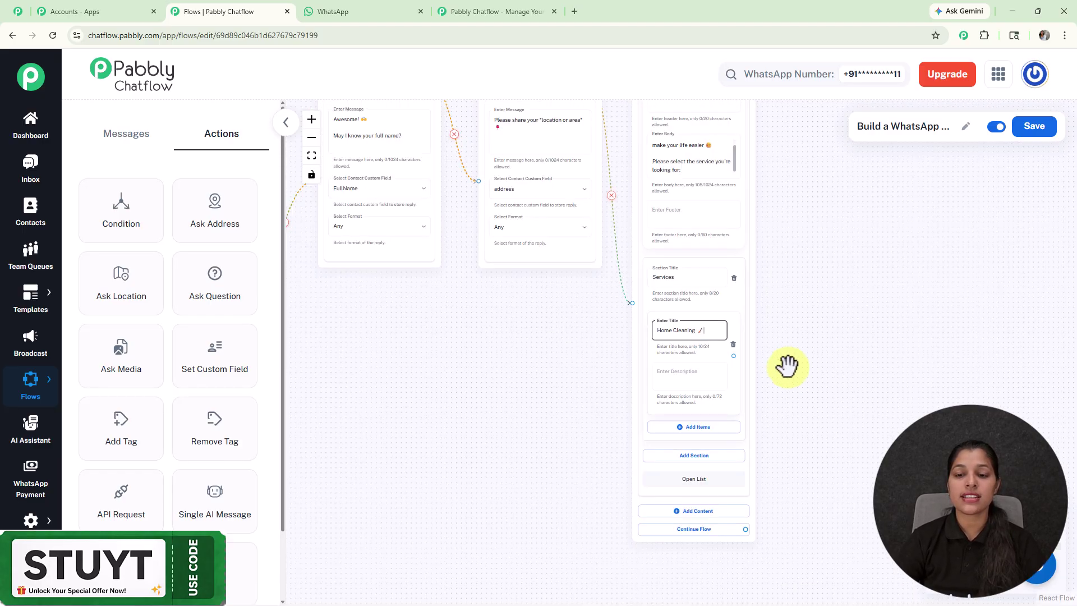
{"action": "scroll", "coordinate": [787, 366], "scroll_direction": "down", "scroll_amount": 3}
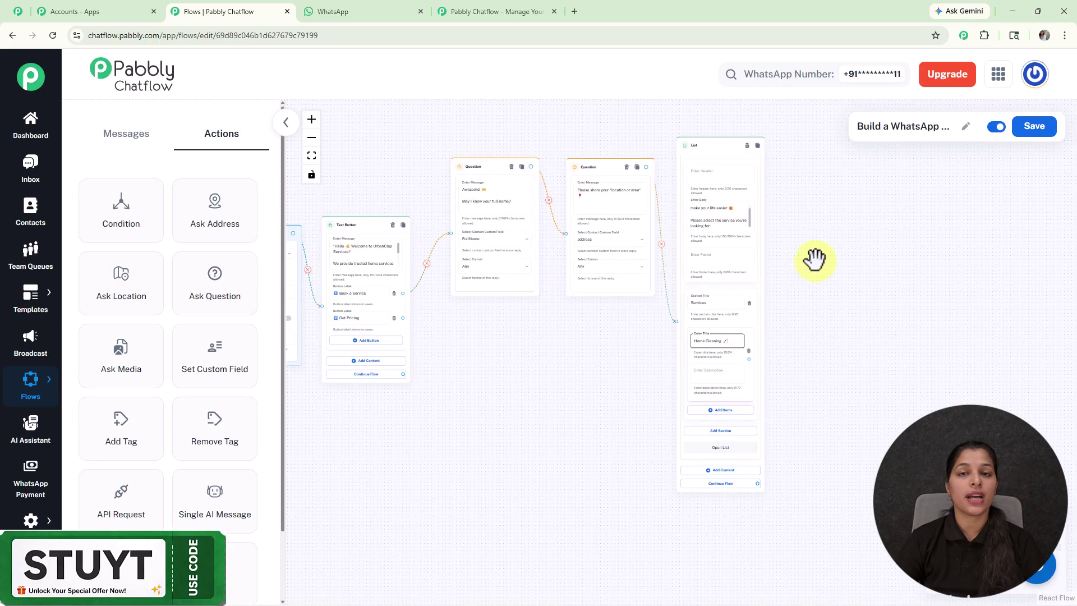
{"action": "scroll", "coordinate": [780, 252], "scroll_direction": "up", "scroll_amount": 3}
{"action": "scroll", "coordinate": [743, 264], "scroll_direction": "up", "scroll_amount": 2}
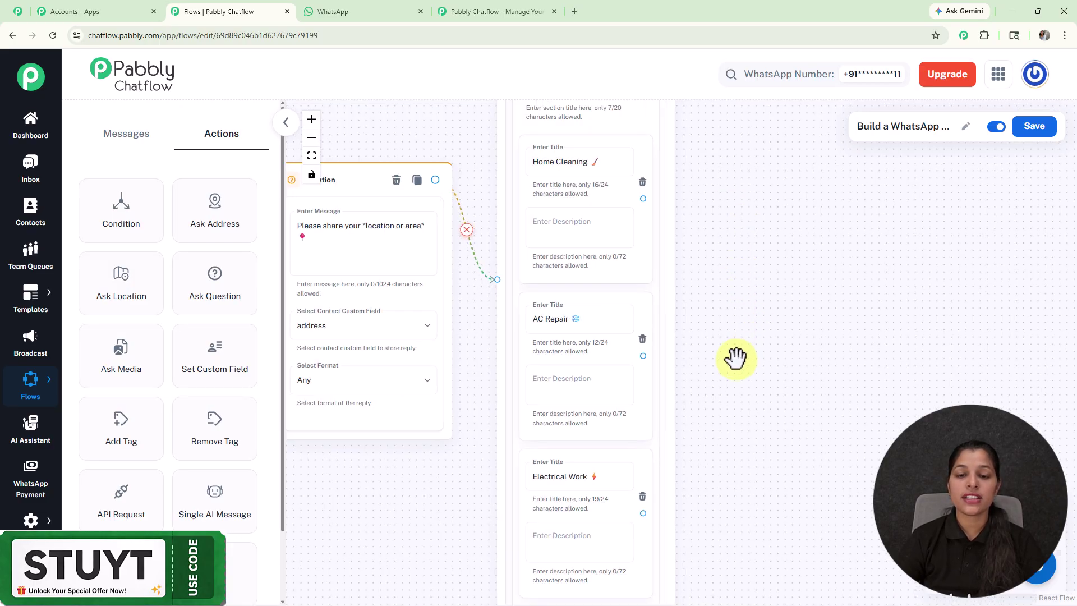
{"action": "scroll", "coordinate": [724, 303], "scroll_direction": "up", "scroll_amount": 3}
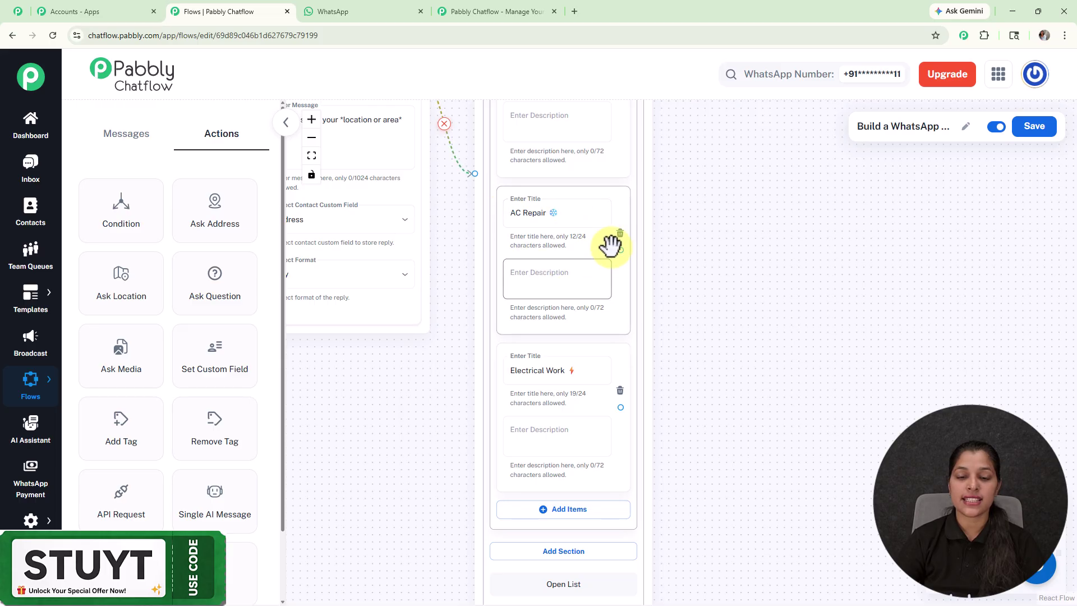
{"action": "scroll", "coordinate": [738, 313], "scroll_direction": "down", "scroll_amount": 3}
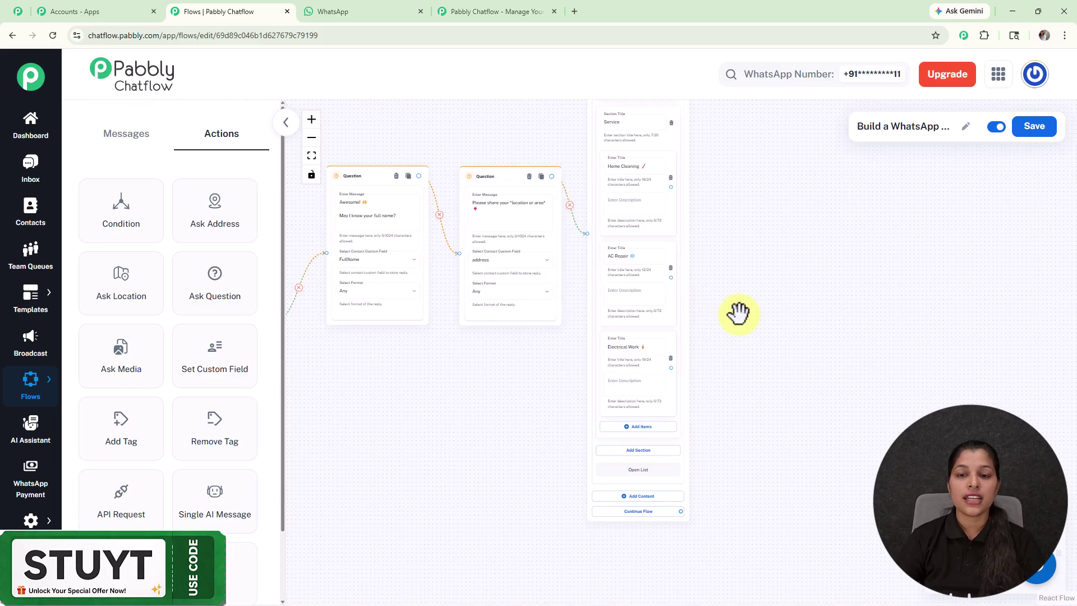
{"action": "left_click_drag", "start_coordinate": [739, 313], "coordinate": [781, 432]}
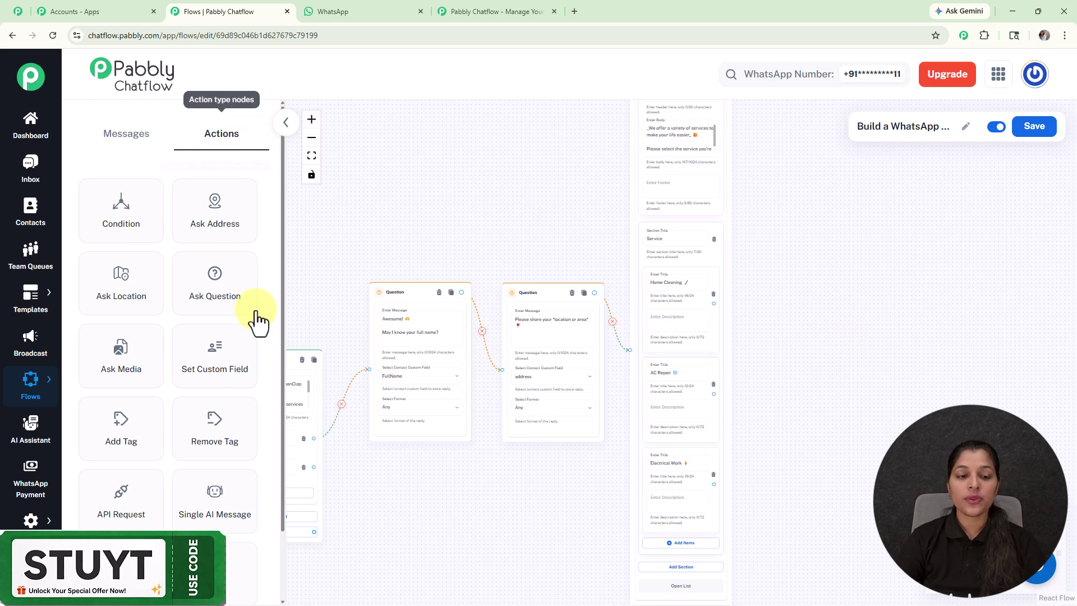
{"action": "left_click_drag", "start_coordinate": [215, 354], "coordinate": [823, 258]}
{"action": "left_click_drag", "start_coordinate": [779, 286], "coordinate": [708, 296]}
{"action": "left_click_drag", "start_coordinate": [643, 300], "coordinate": [769, 301]}
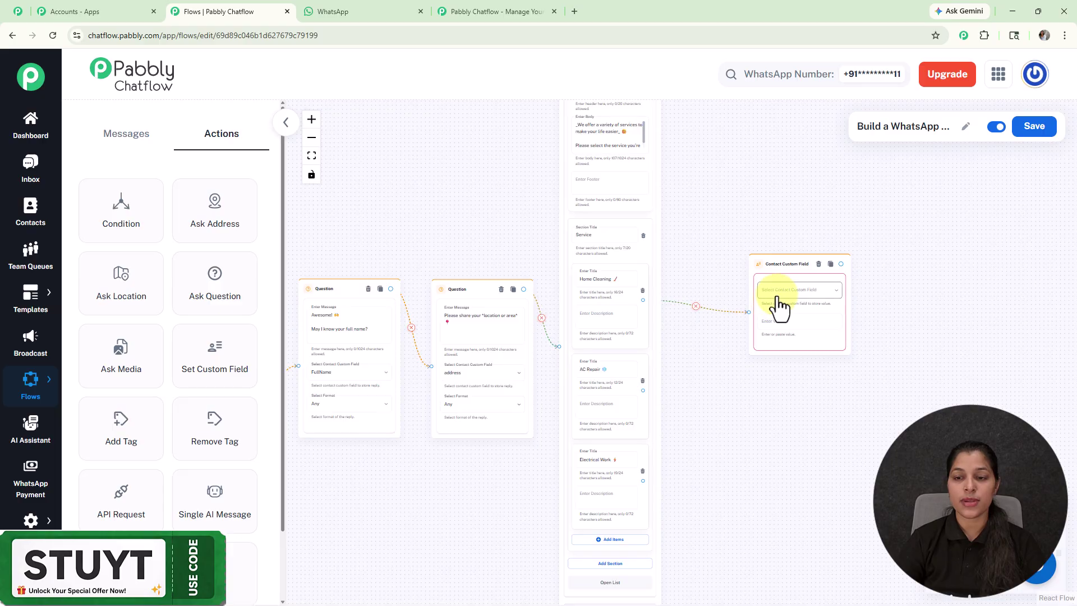
Step: Choose service_type as the contact custom field that the new block stores
{"action": "left_click", "coordinate": [777, 295]}
{"action": "scroll", "coordinate": [780, 300], "scroll_direction": "down", "scroll_amount": 5}
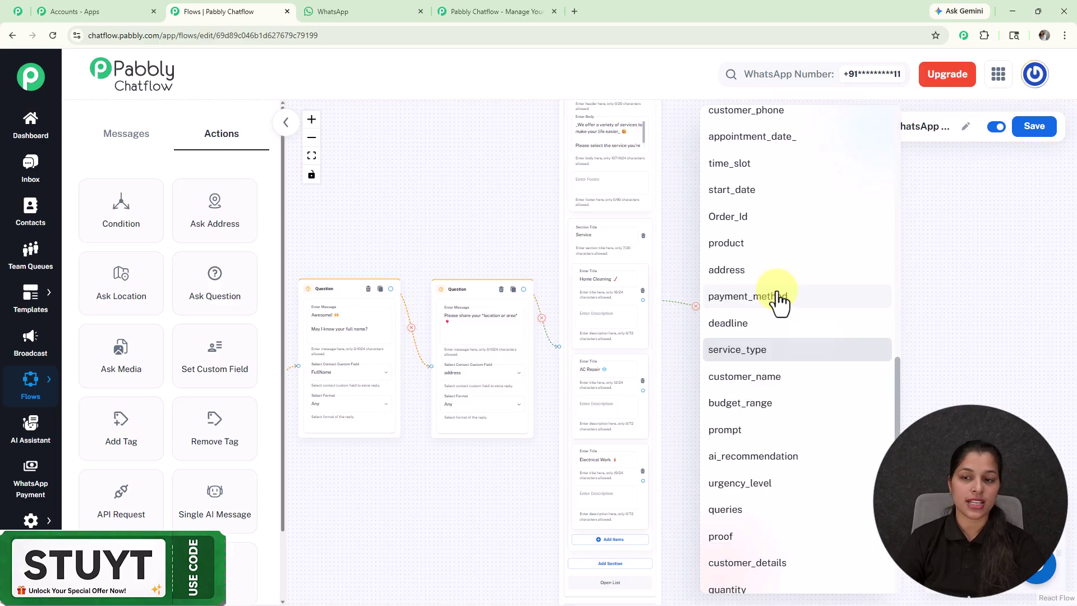
{"action": "left_click", "coordinate": [742, 352]}
Step: Copy the Home Cleaning item's title from the list into the service_type block as its value
{"action": "scroll", "coordinate": [805, 353], "scroll_direction": "up", "scroll_amount": 5}
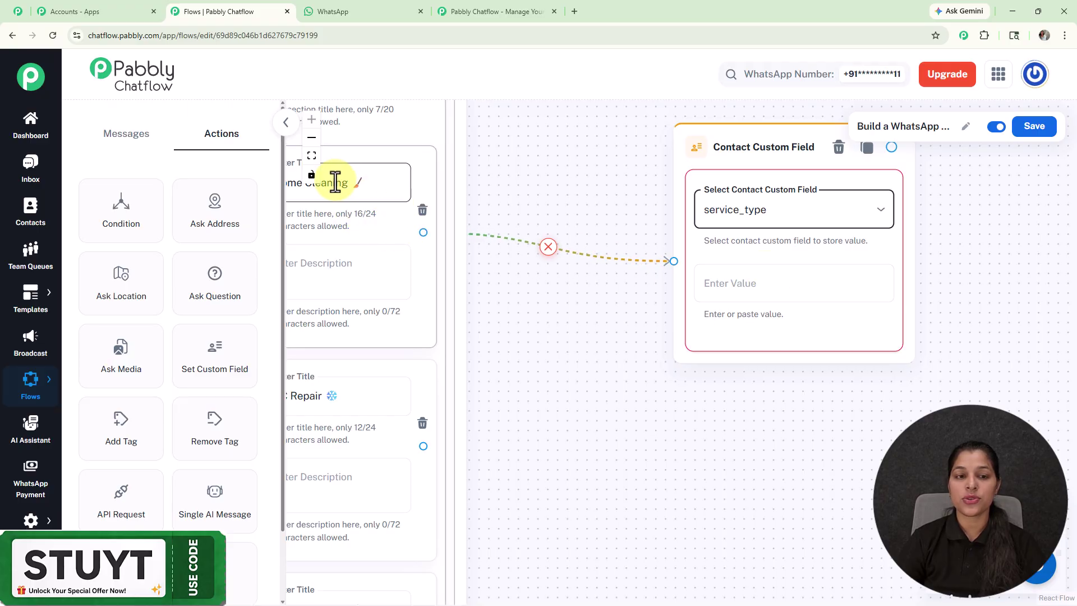
{"action": "left_click", "coordinate": [325, 183]}
{"action": "triple_click", "coordinate": [335, 183]}
{"action": "key", "text": "ctrl+c"}
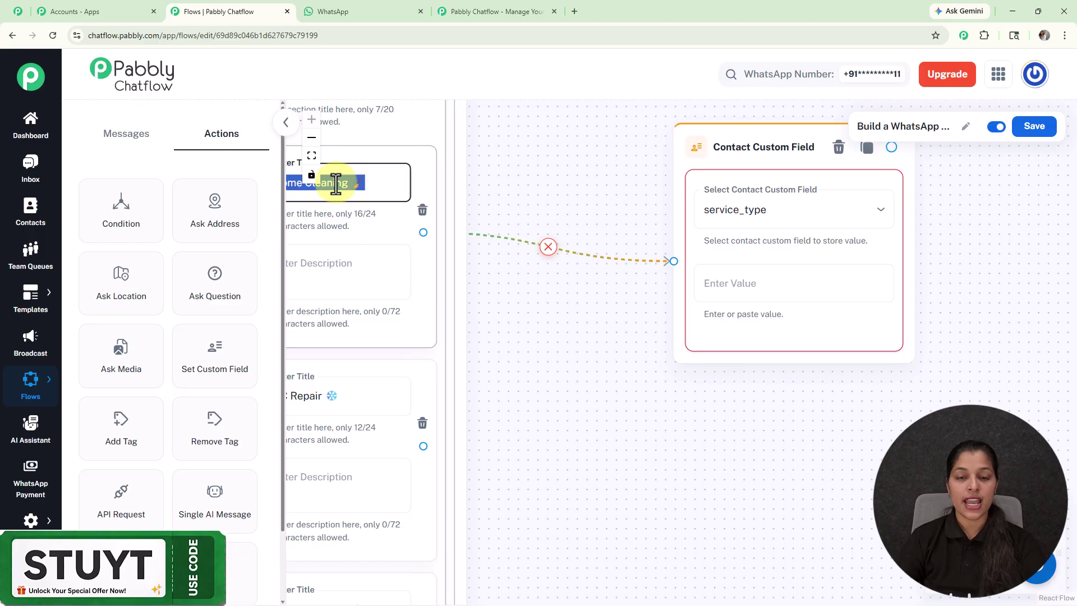
{"action": "left_click_drag", "start_coordinate": [562, 306], "coordinate": [697, 360]}
{"action": "left_click_drag", "start_coordinate": [842, 185], "coordinate": [745, 174]}
{"action": "left_click", "coordinate": [851, 339]}
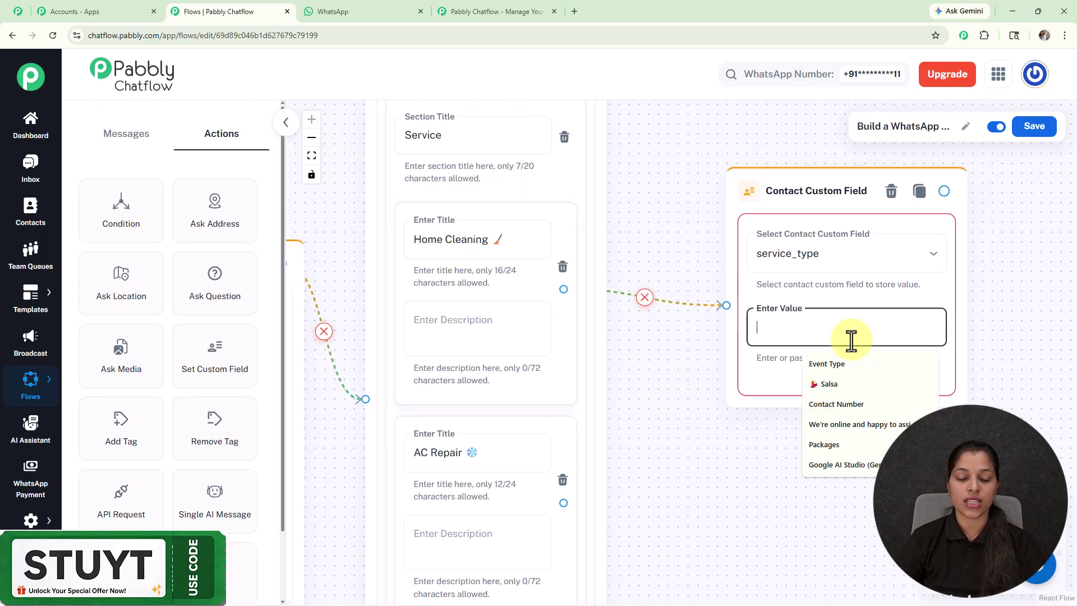
{"action": "key", "text": "ctrl+v"}
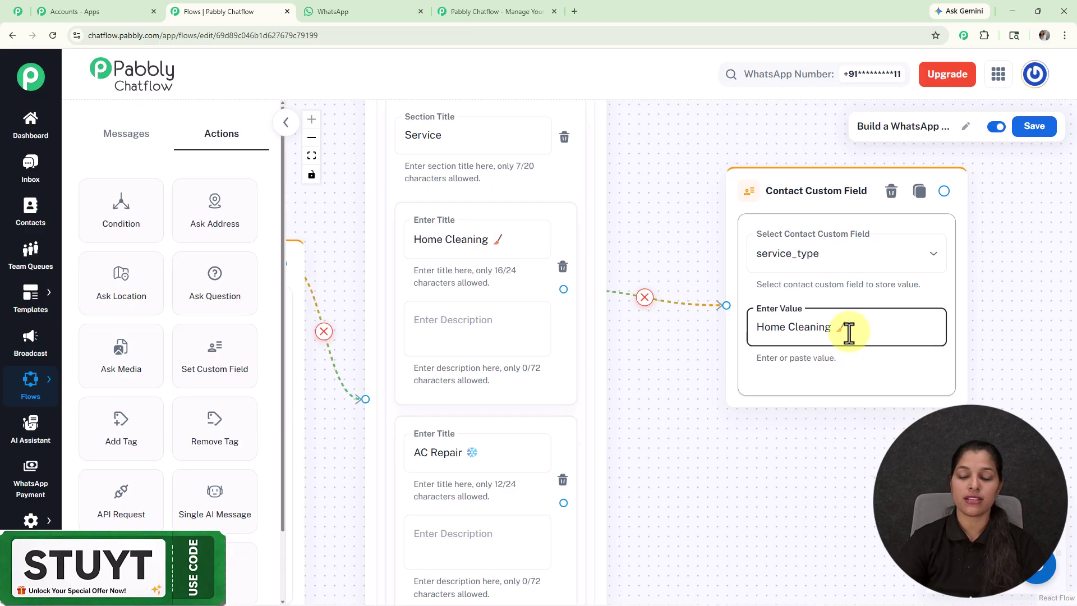
Step: Add a Text Button block connected after the Home Cleaning contact custom field block
{"action": "scroll", "coordinate": [849, 332], "scroll_direction": "down", "scroll_amount": 5}
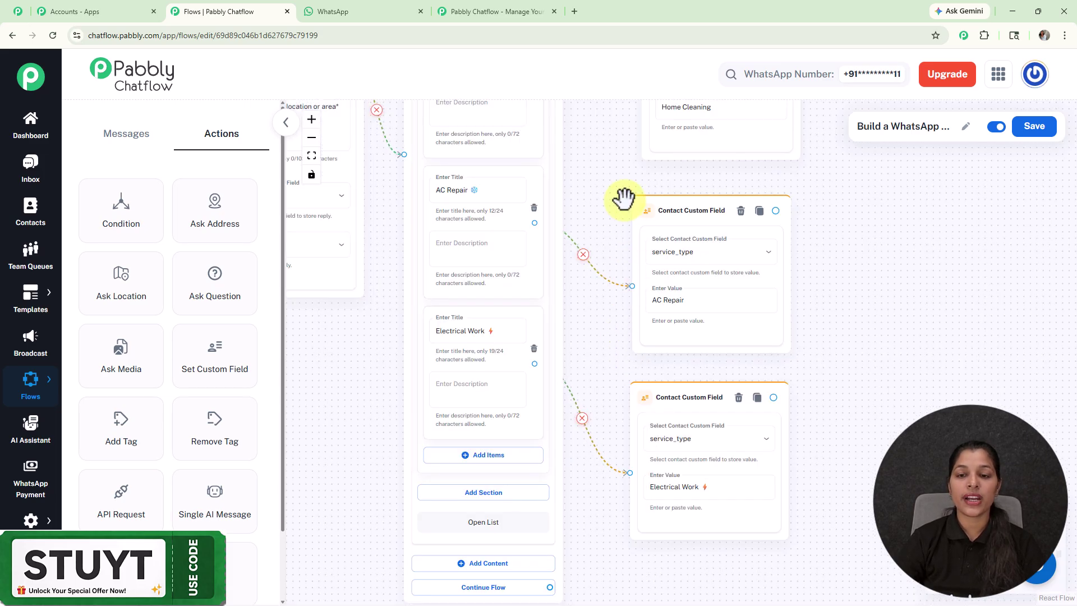
{"action": "left_click_drag", "start_coordinate": [624, 198], "coordinate": [630, 308]}
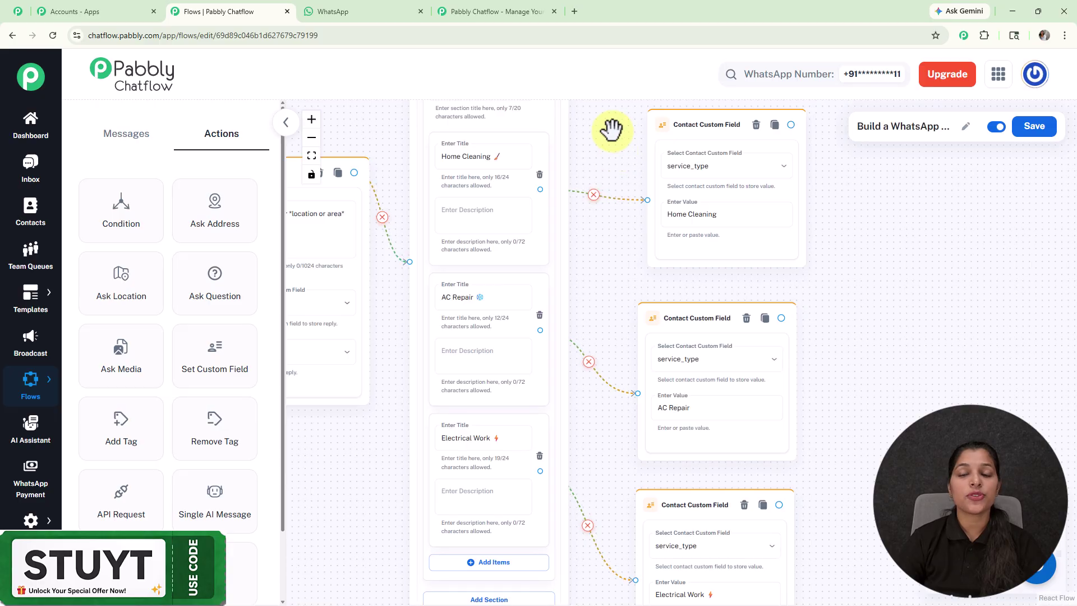
{"action": "scroll", "coordinate": [611, 130], "scroll_direction": "down", "scroll_amount": 2}
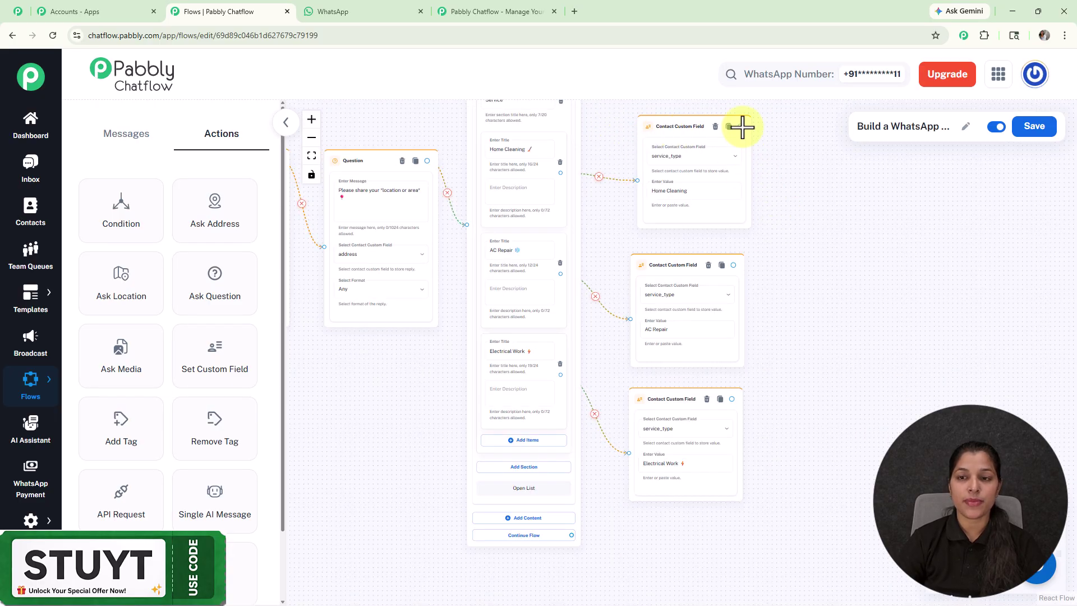
{"action": "left_click_drag", "start_coordinate": [743, 128], "coordinate": [848, 321]}
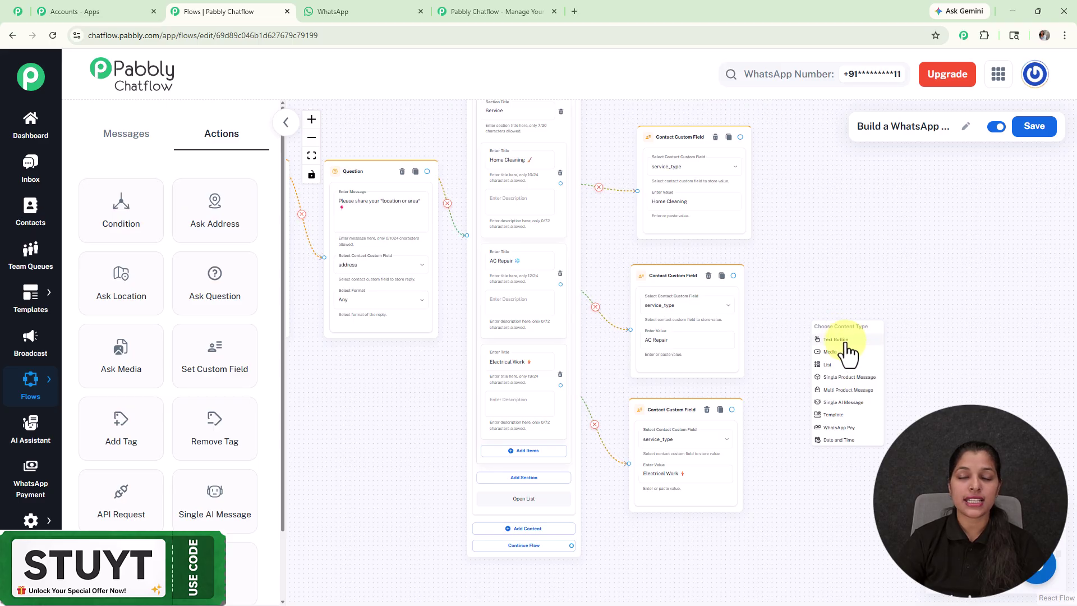
{"action": "left_click", "coordinate": [837, 340]}
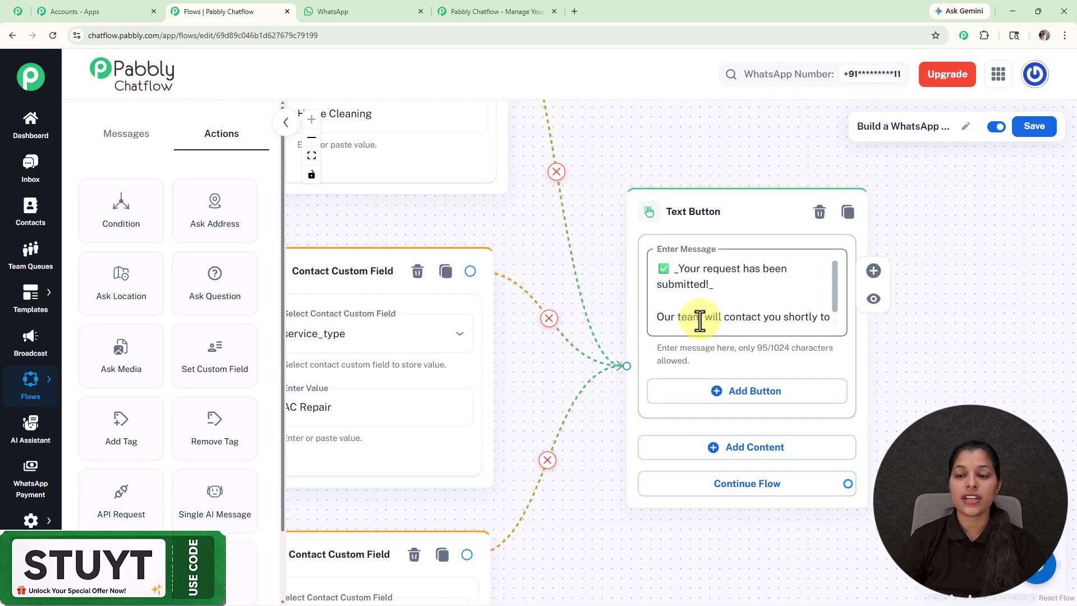
Step: Add a Text Button block connected to the Get Pricing button of the welcome message
{"action": "scroll", "coordinate": [839, 297], "scroll_direction": "down", "scroll_amount": 2}
{"action": "scroll", "coordinate": [838, 264], "scroll_direction": "up", "scroll_amount": 2}
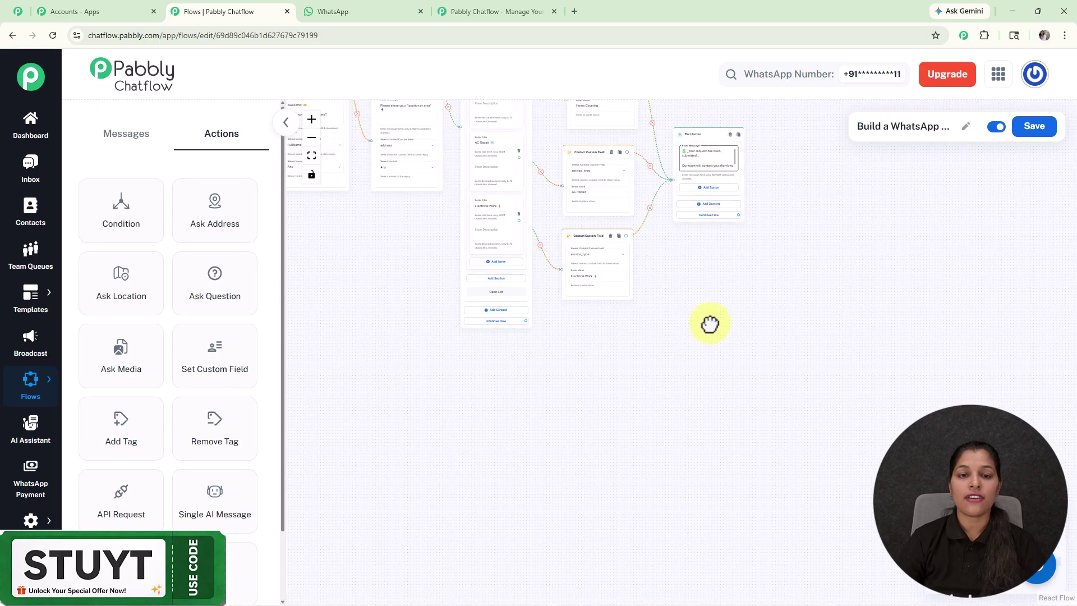
{"action": "scroll", "coordinate": [543, 336], "scroll_direction": "up", "scroll_amount": 3}
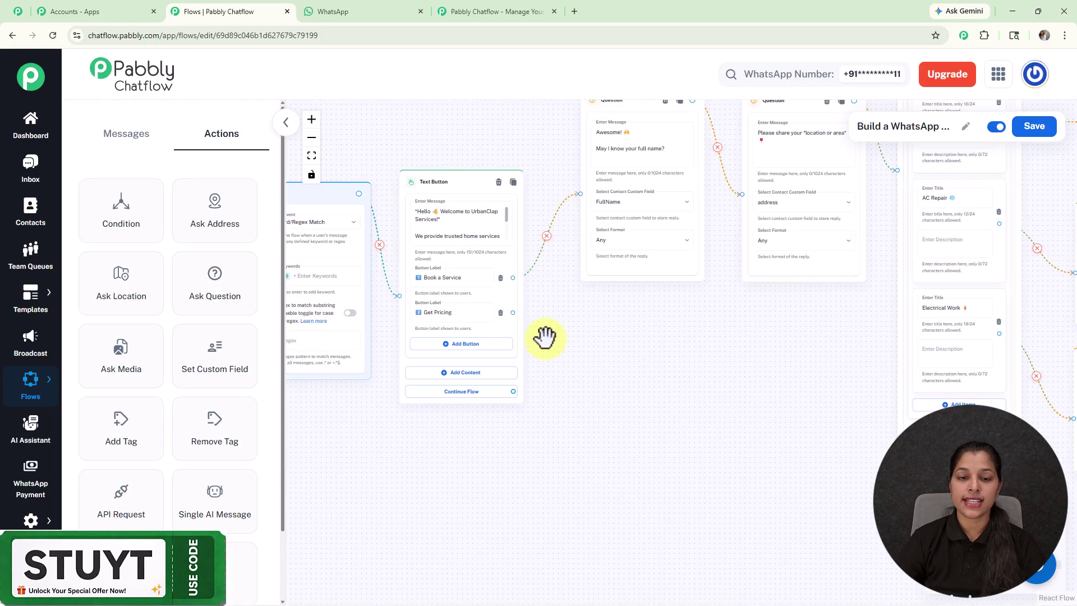
{"action": "scroll", "coordinate": [464, 312], "scroll_direction": "up", "scroll_amount": 3}
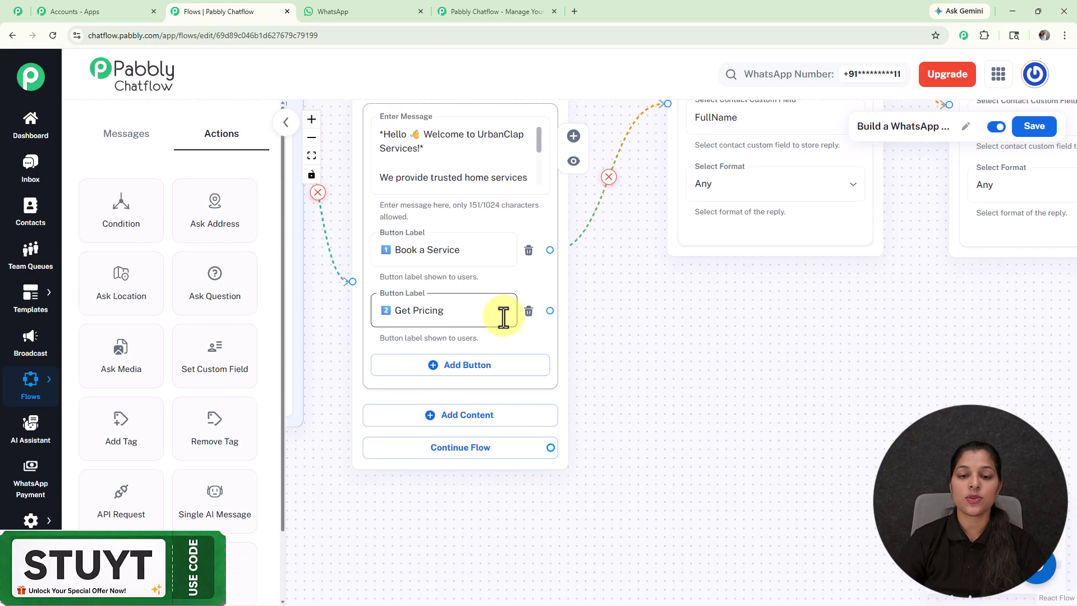
{"action": "left_click_drag", "start_coordinate": [550, 310], "coordinate": [689, 401]}
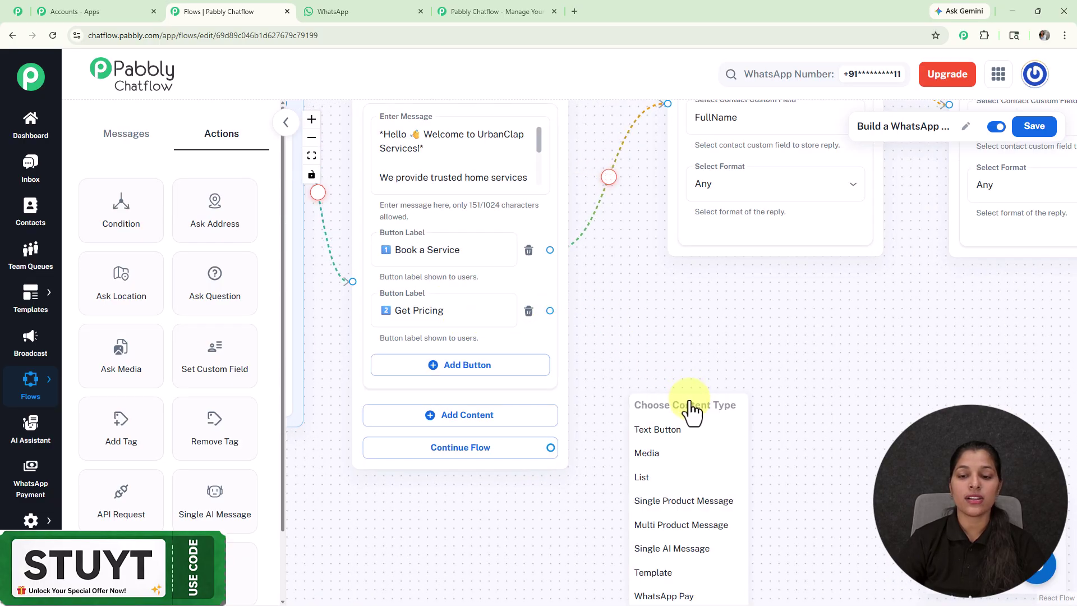
{"action": "left_click", "coordinate": [690, 433]}
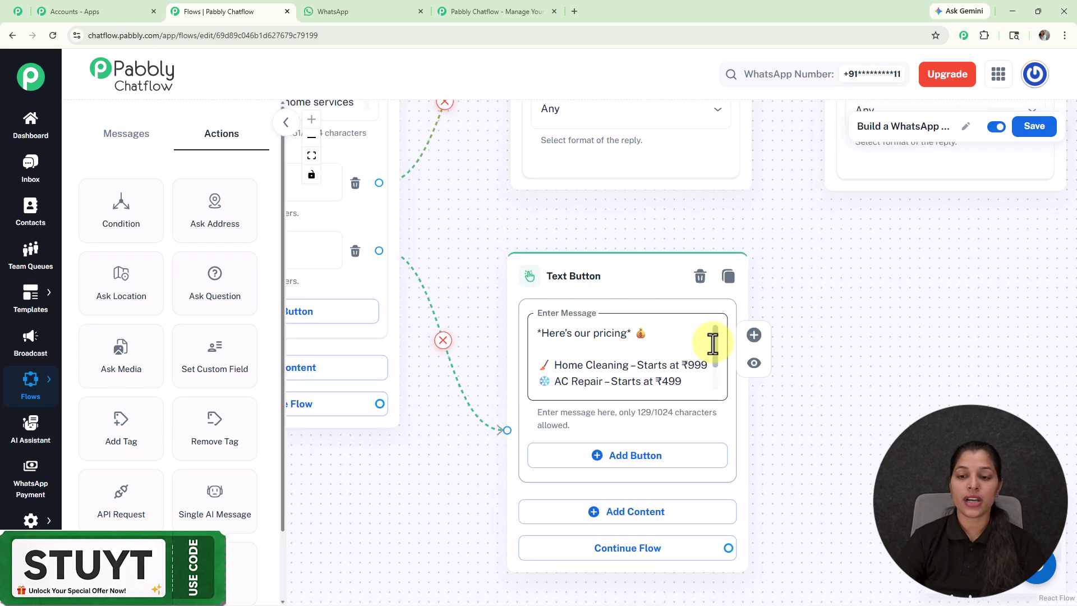
Step: Check the rest of the pricing message and save the whole flow
{"action": "left_click_drag", "start_coordinate": [713, 341], "coordinate": [716, 372]}
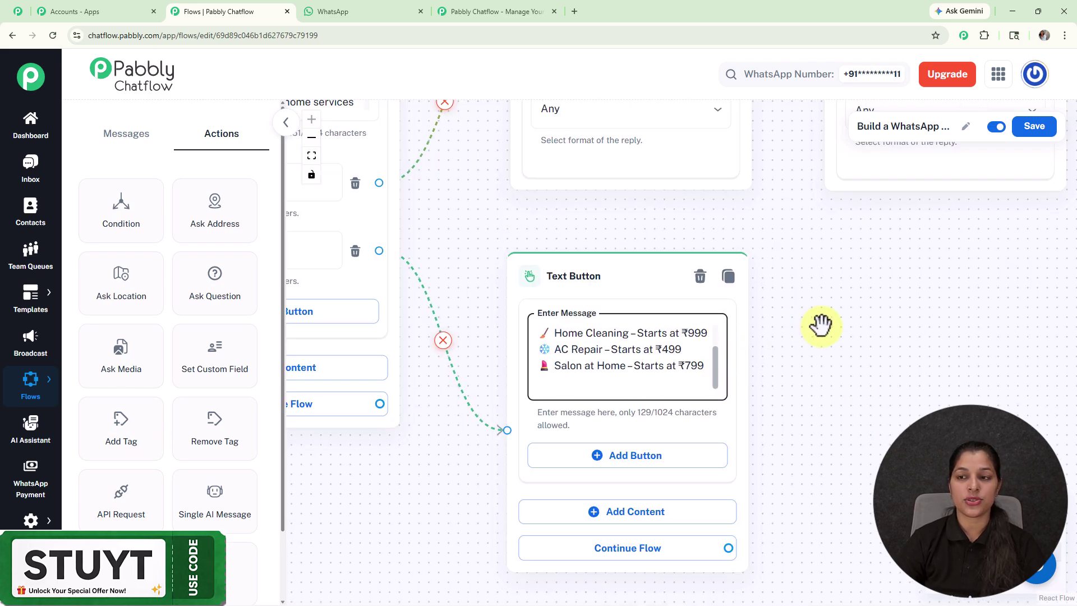
{"action": "scroll", "coordinate": [821, 325], "scroll_direction": "down", "scroll_amount": 3}
{"action": "scroll", "coordinate": [821, 324], "scroll_direction": "down", "scroll_amount": 3}
{"action": "left_click_drag", "start_coordinate": [821, 346], "coordinate": [625, 406]}
{"action": "left_click", "coordinate": [1035, 130]}
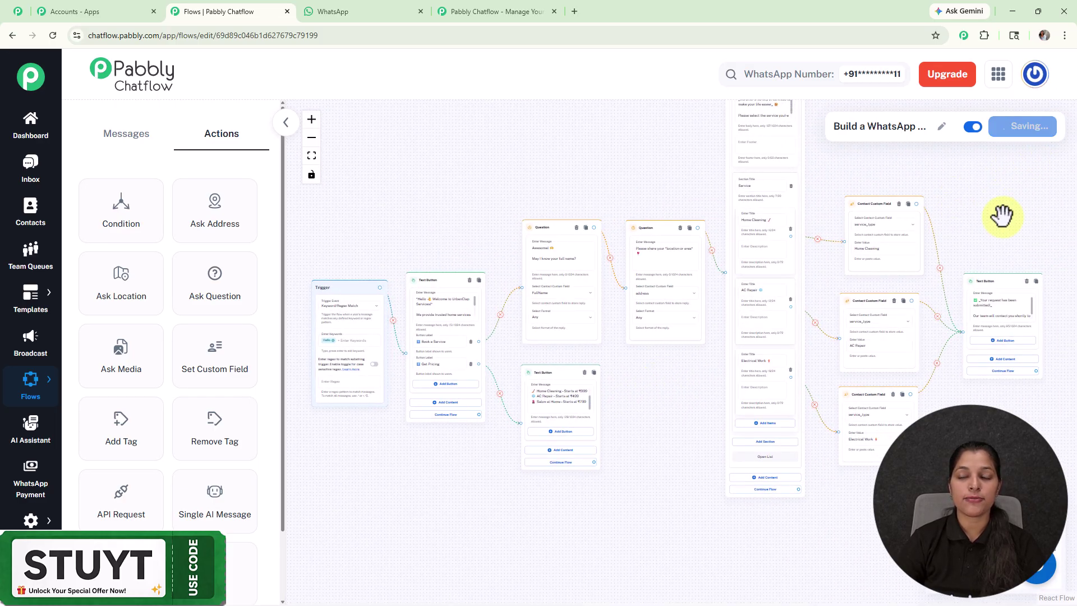